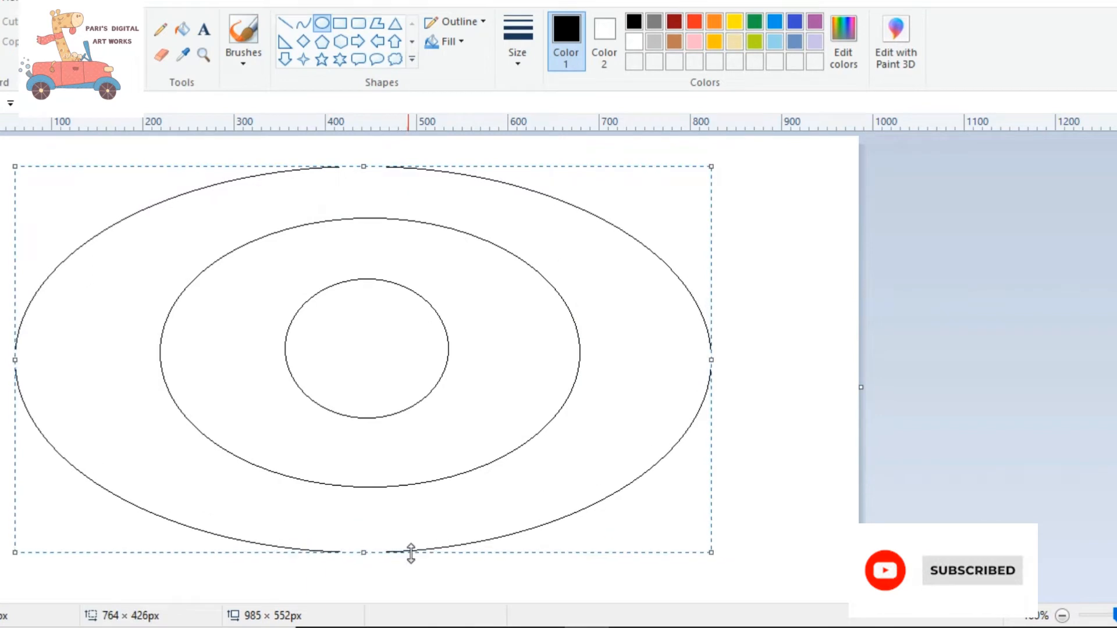
Stretch the outermost ellipse slightly downward and to the right so it surrounds the two inner shapes
scroll(401, 547, "down", 1)
left_click_drag(363, 513, 362, 523)
left_click_drag(710, 325, 733, 325)
scroll(640, 279, "up", 1)
Draw a nearly vertical straight line through all three ellipses and extend it to the canvas's upper edge
mouse_move(374, 166)
left_mouse_down()
mouse_move(369, 154)
mouse_move(372, 614)
mouse_move(382, 610)
left_mouse_up()
left_click(285, 24)
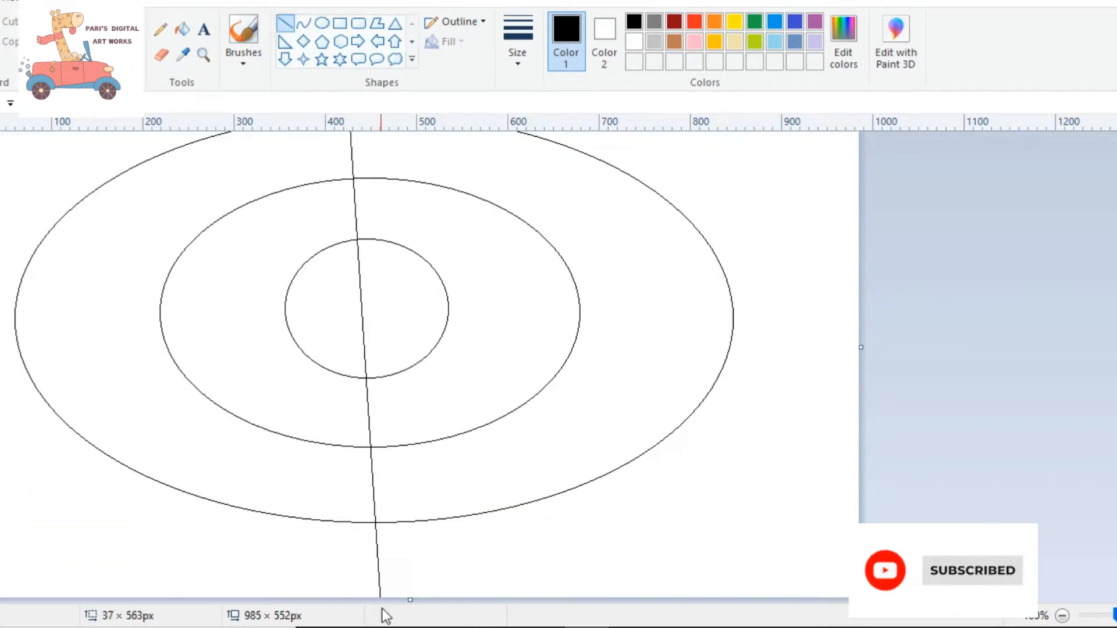
scroll(361, 291, "up", 1)
left_click_drag(349, 138, 359, 141)
left_click_drag(575, 186, 573, 186)
left_click_drag(359, 141, 361, 121)
Fill the right half of the middle ring with yellow and the right half of the outer ring with gold
left_click(182, 28)
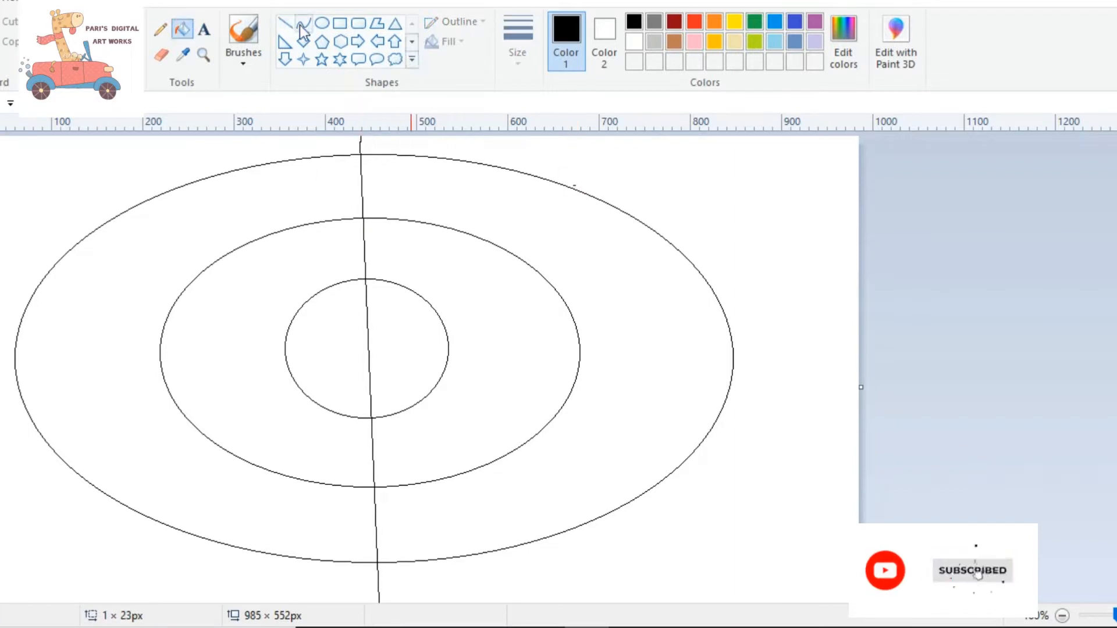
left_click(734, 22)
left_click(504, 341)
left_click(714, 42)
left_click(651, 262)
Undo the leaking background fill, close the dividing line's lower end with the Pencil, and fill the right background orange
left_click(816, 261)
key("ctrl+z")
scroll(468, 232, "down", 1)
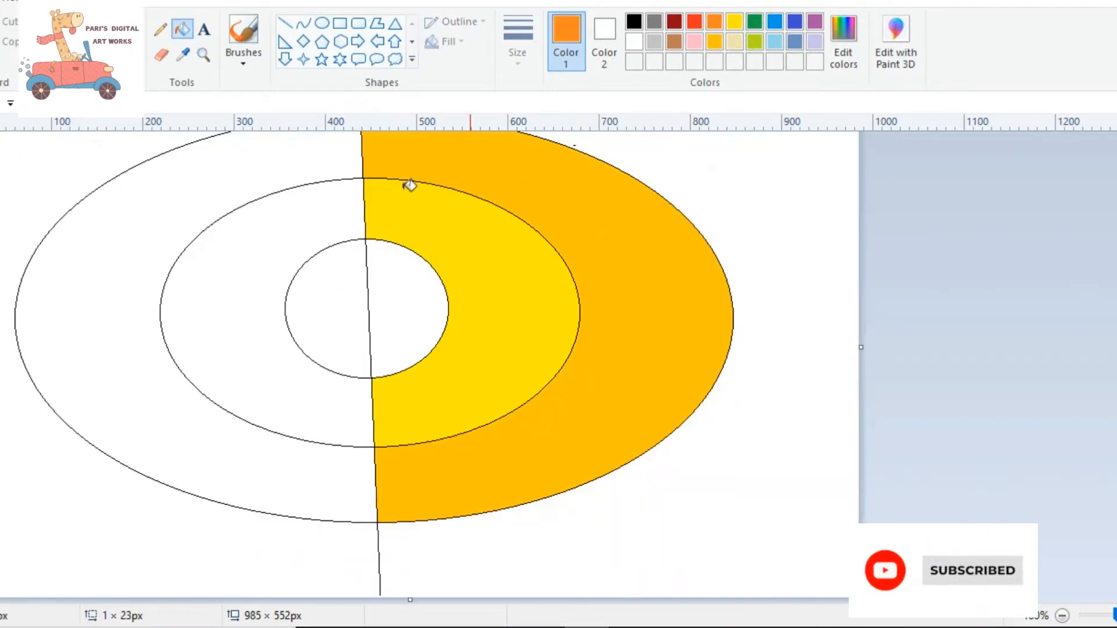
left_click(160, 29)
left_click_drag(380, 582, 380, 593)
scroll(497, 296, "up", 1)
left_click(183, 29)
left_click(762, 215)
Fill the left half of the middle ring with light turquoise and the left half of the outer ring with indigo
left_click(780, 39)
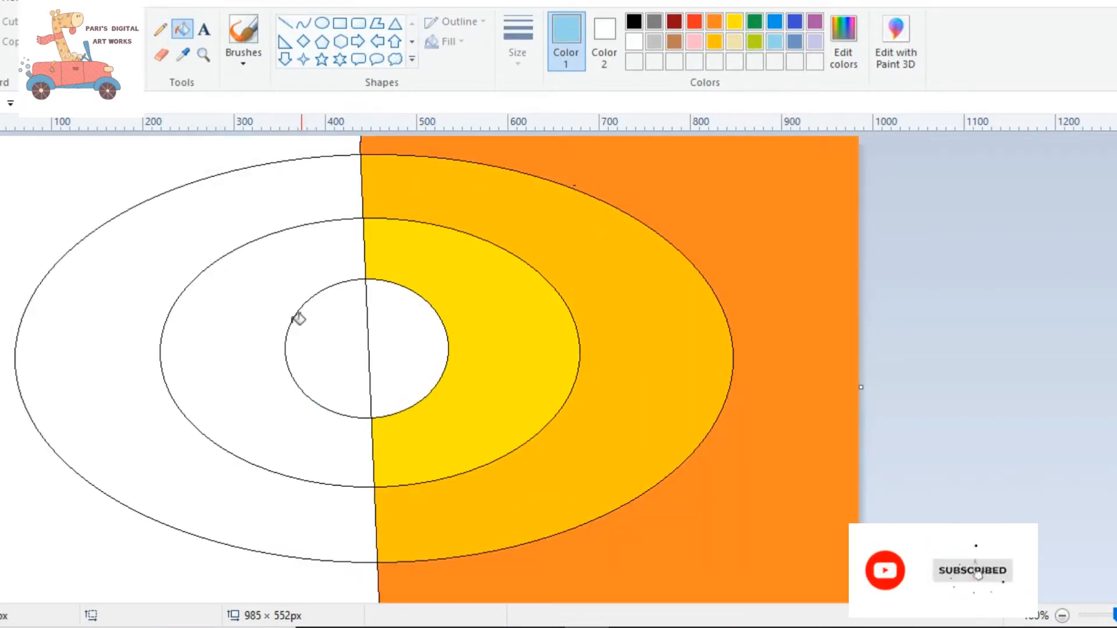
left_click(274, 309)
left_click(155, 274)
left_click(794, 22)
left_click(156, 267)
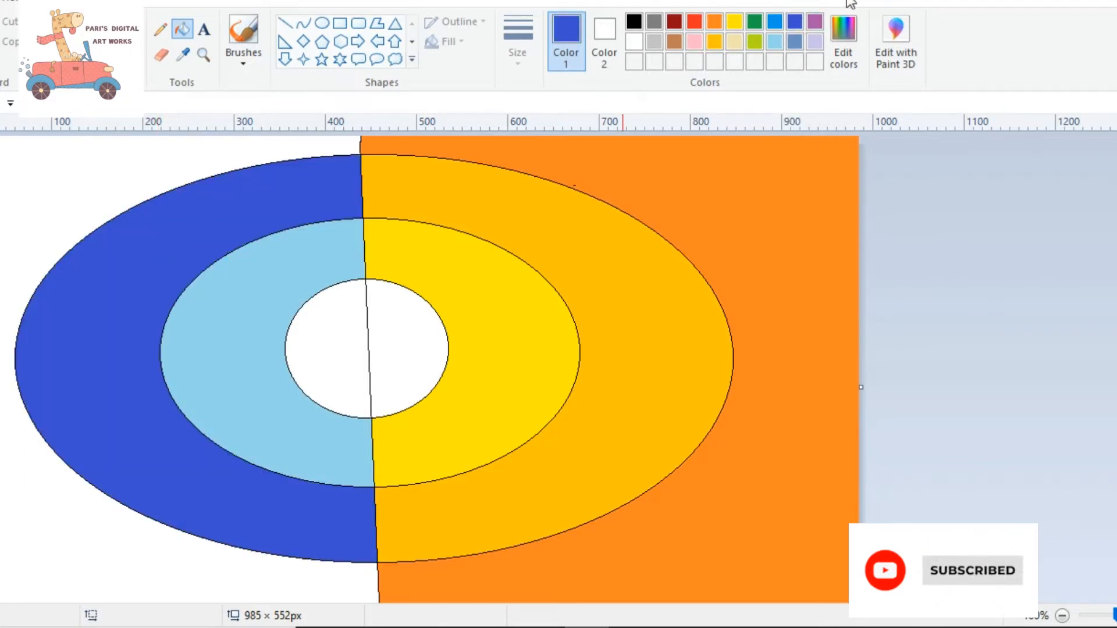
Try turquoise in the left half of the middle ring, and refill it with light turquoise
left_click(774, 22)
left_click(264, 257)
left_click(774, 41)
left_click(263, 259)
Fill the left background blue-gray, mix a much darker shade of that color, and refill the background with it
left_click(795, 41)
left_click(49, 199)
left_click(843, 41)
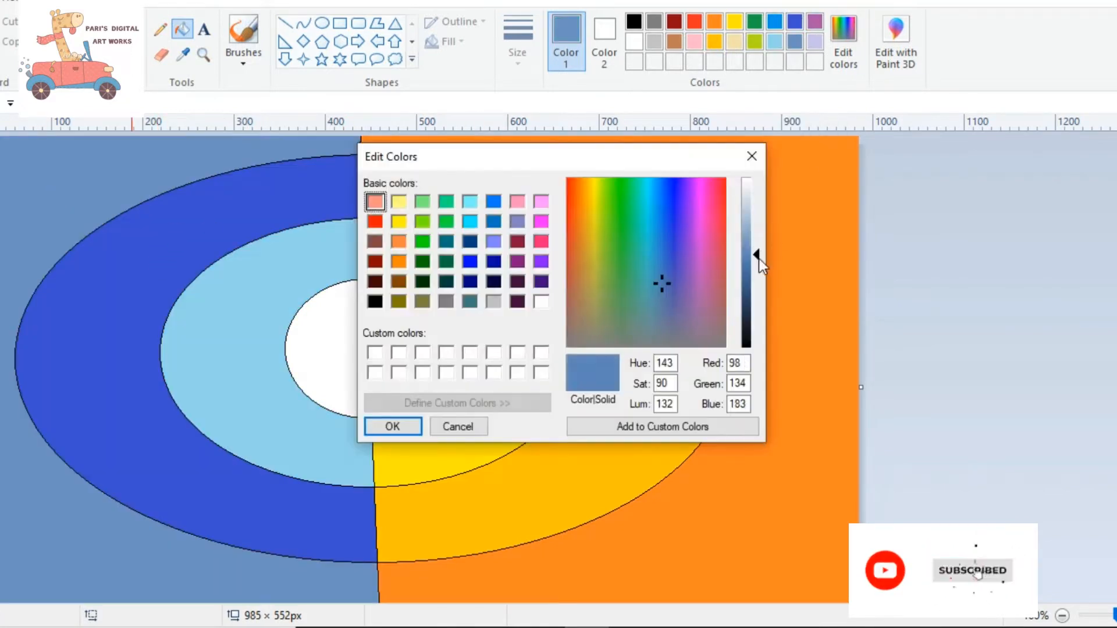
left_click_drag(758, 258, 758, 313)
left_click(392, 425)
left_click(8, 203)
Erase the dividing line inside the white center circle
left_click(161, 55)
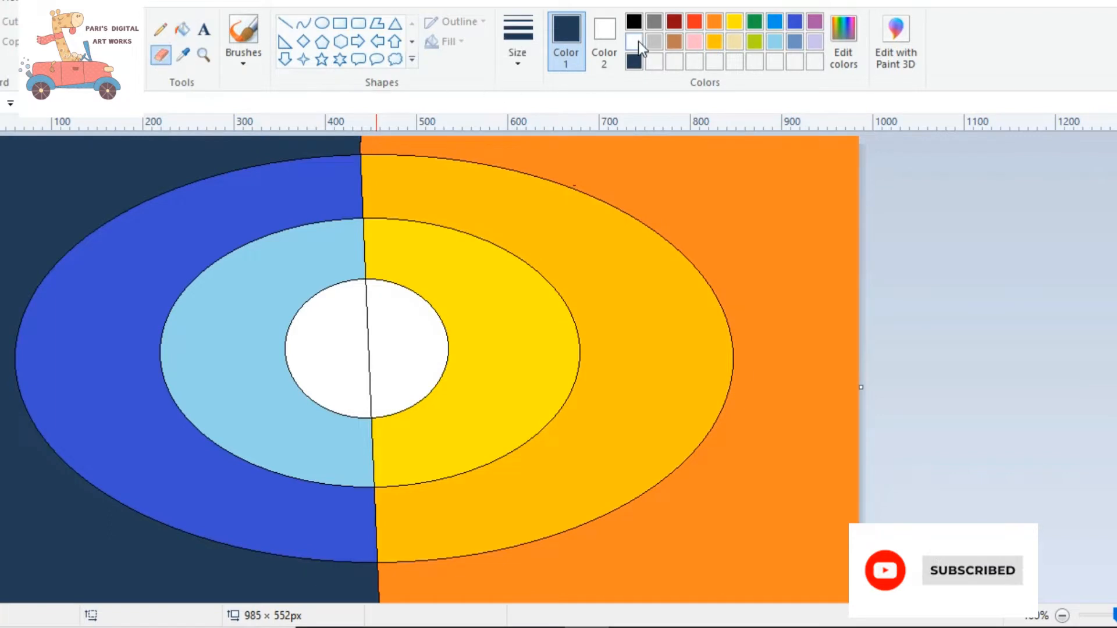
left_click(634, 41)
left_click(517, 47)
left_click_drag(367, 282, 368, 352)
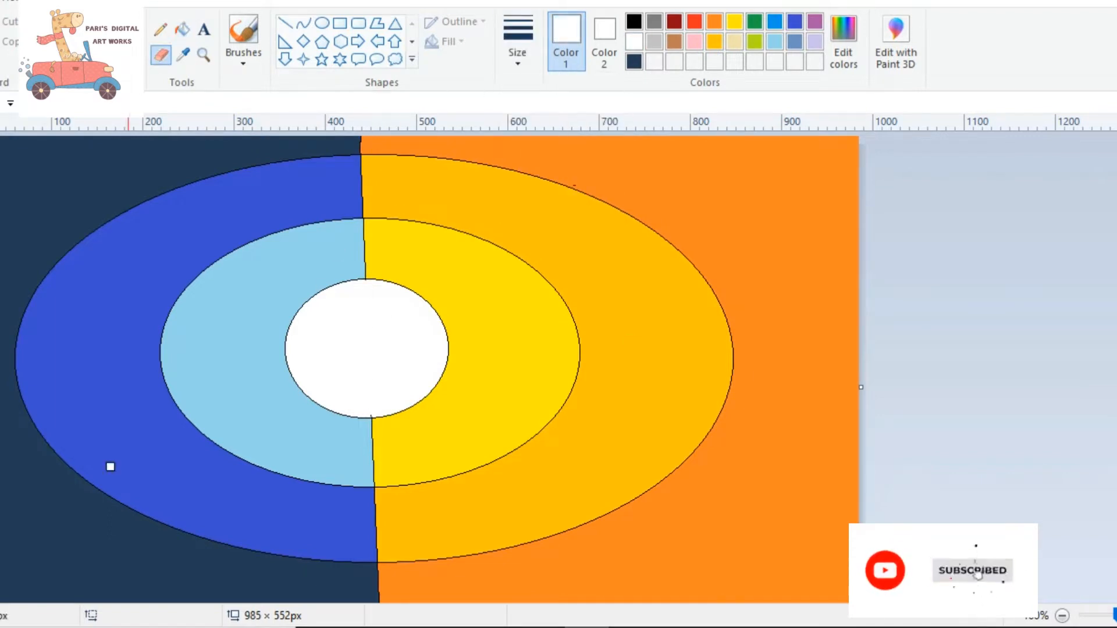
Cover the upper outline of the center circle with white brush strokes at the thickest size
left_click(243, 61)
left_click(352, 120)
left_click(518, 46)
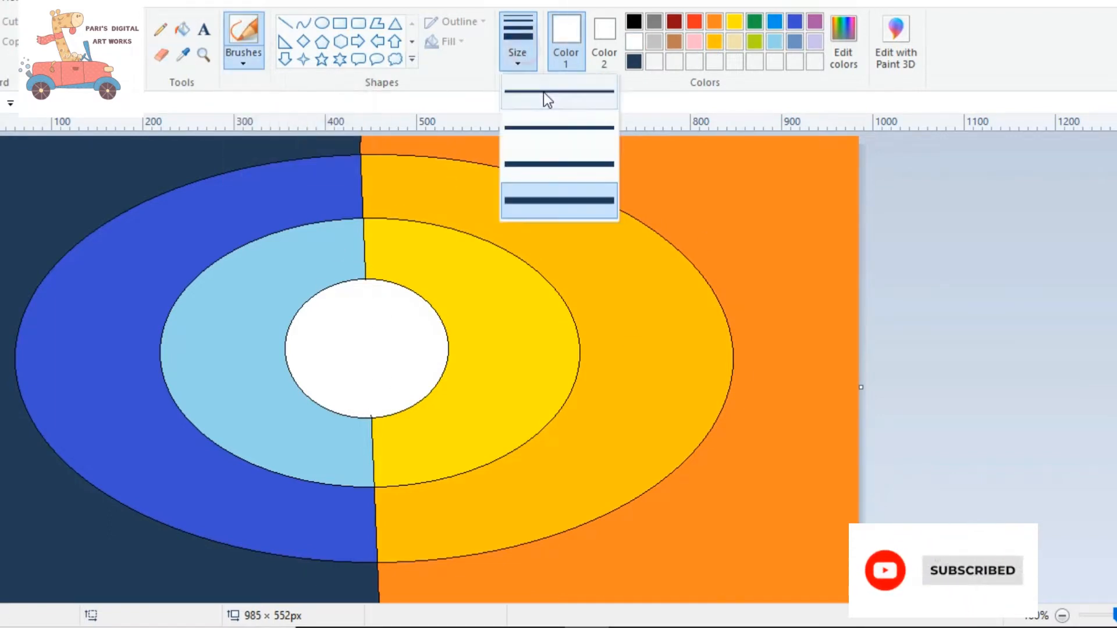
left_click(564, 197)
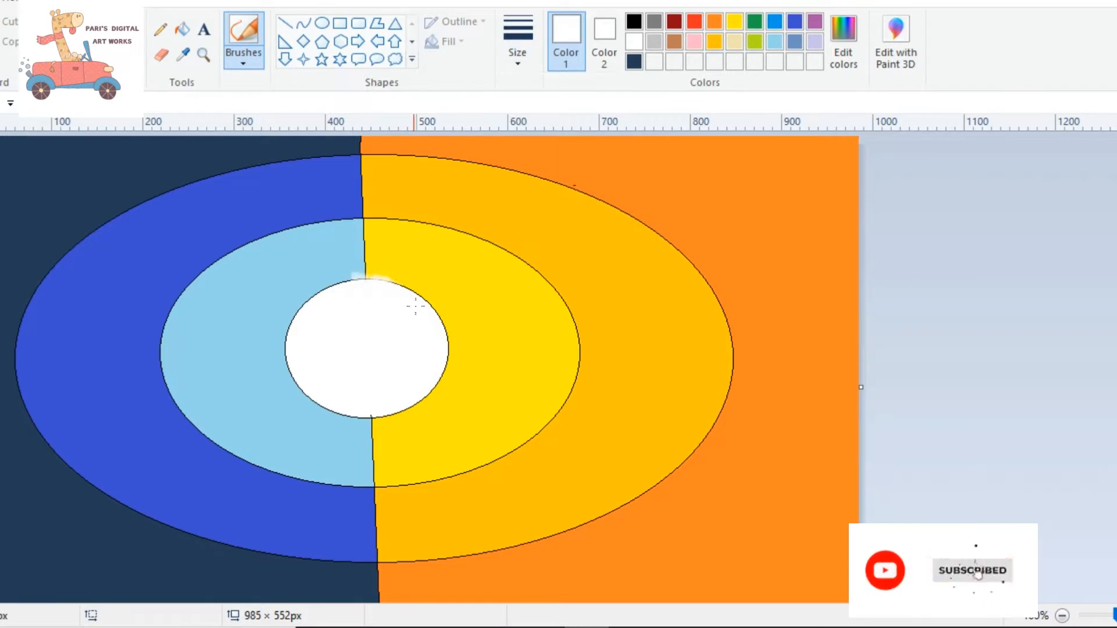
mouse_move(415, 305)
left_mouse_down()
mouse_move(390, 288)
mouse_move(421, 288)
mouse_move(436, 320)
left_mouse_up()
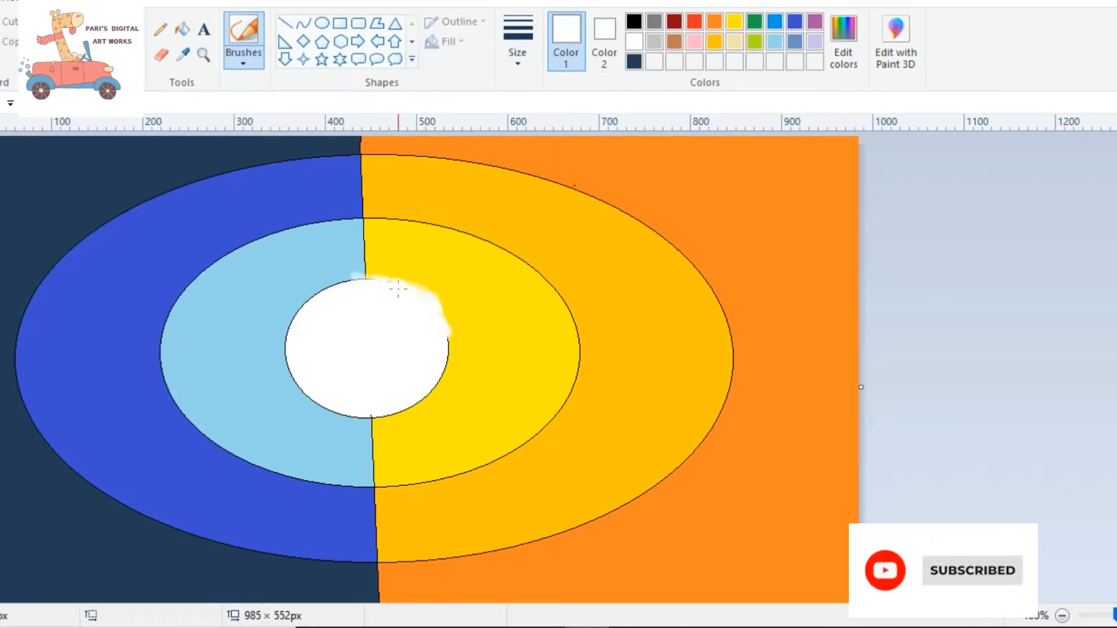
left_click_drag(342, 288, 285, 349)
Cover the black divider within the middle ring, above and below the center circle, with yellow straight lines
left_click(734, 21)
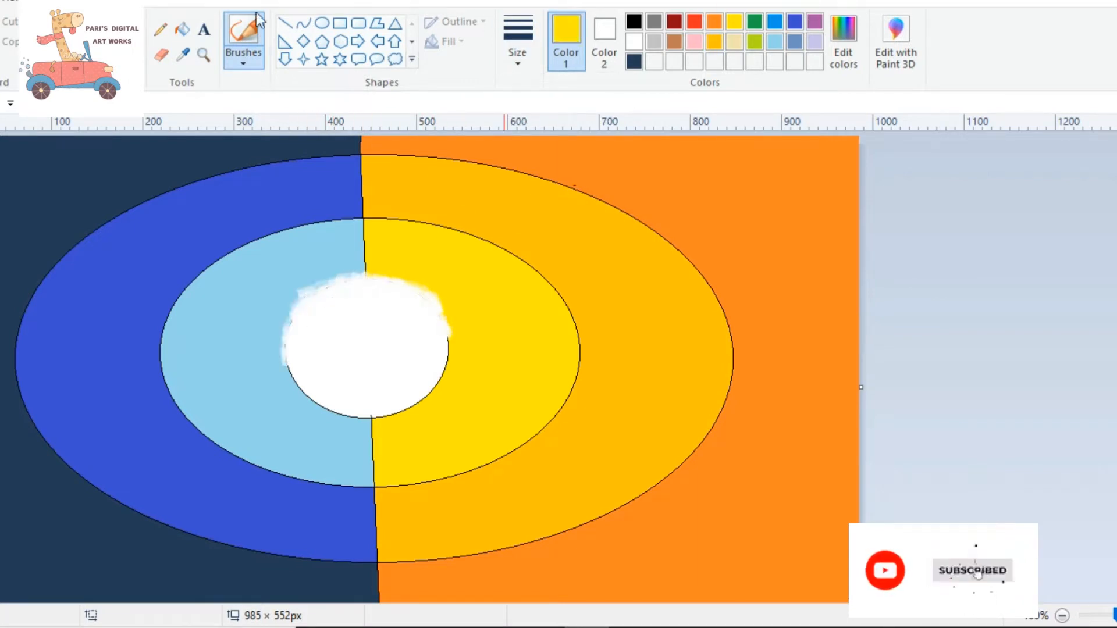
left_click(285, 23)
left_click_drag(361, 220, 367, 272)
left_click(518, 41)
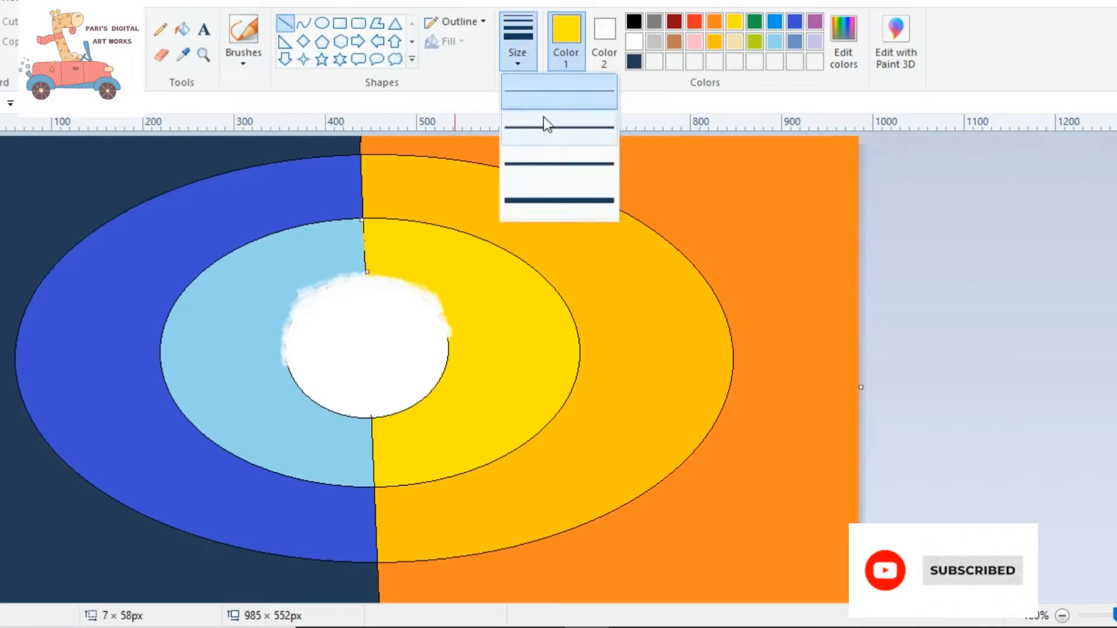
left_click(553, 165)
left_click_drag(373, 417, 376, 493)
Cover the upper part of the divider in the outer ring with a gold straight line
left_click(358, 153)
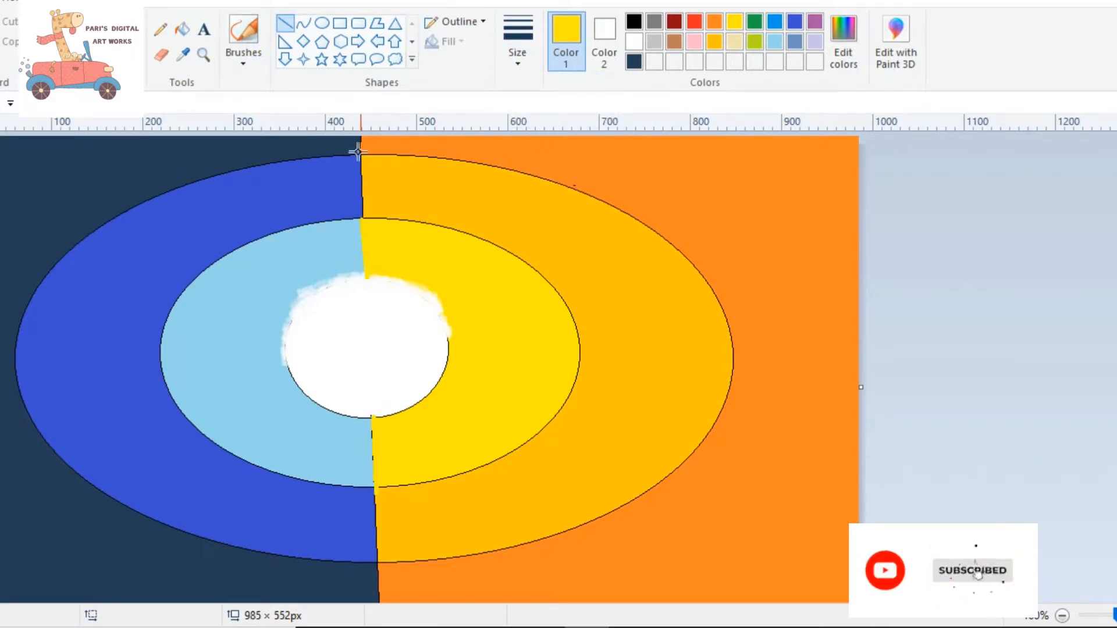
left_click(719, 40)
left_click_drag(362, 161, 366, 221)
left_click(548, 192)
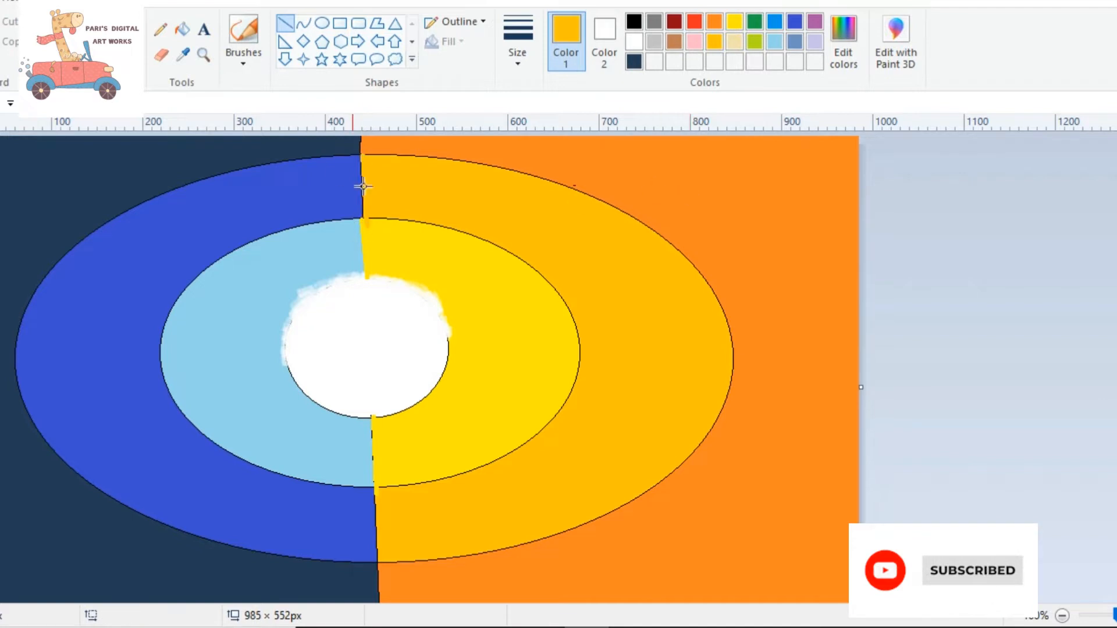
Cover the remaining lower outline of the center circle with white brush strokes at the thickest size
left_click(634, 42)
left_click(243, 58)
left_click(350, 124)
left_click(517, 44)
left_click(581, 193)
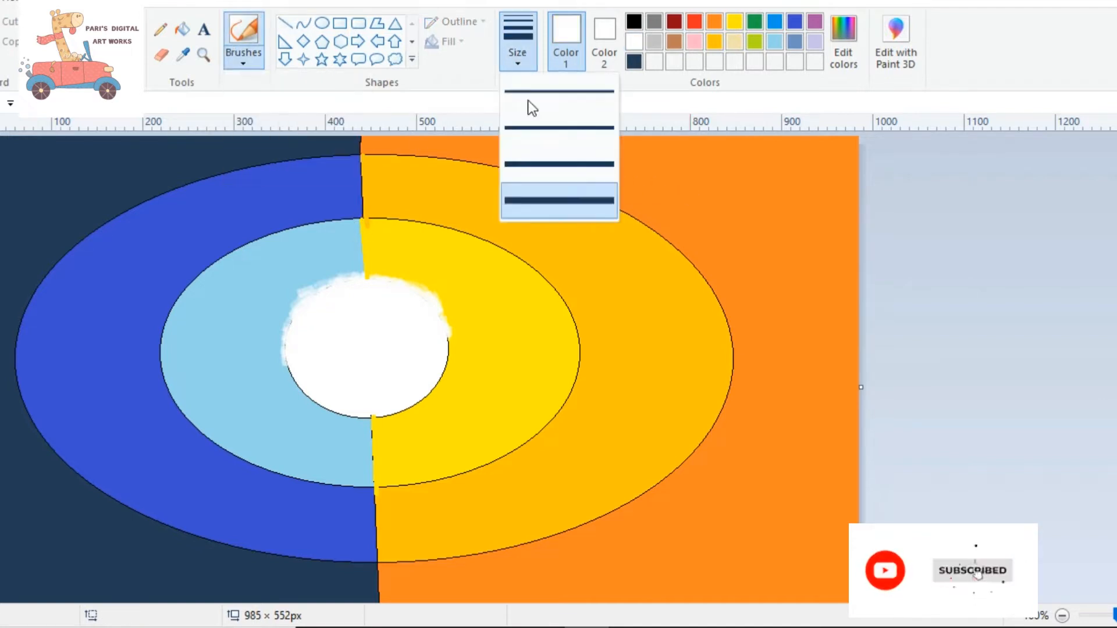
left_click_drag(451, 340, 444, 381)
mouse_move(289, 367)
left_mouse_down()
mouse_move(312, 373)
mouse_move(289, 380)
mouse_move(379, 416)
mouse_move(388, 408)
mouse_move(358, 417)
mouse_move(407, 418)
left_mouse_up()
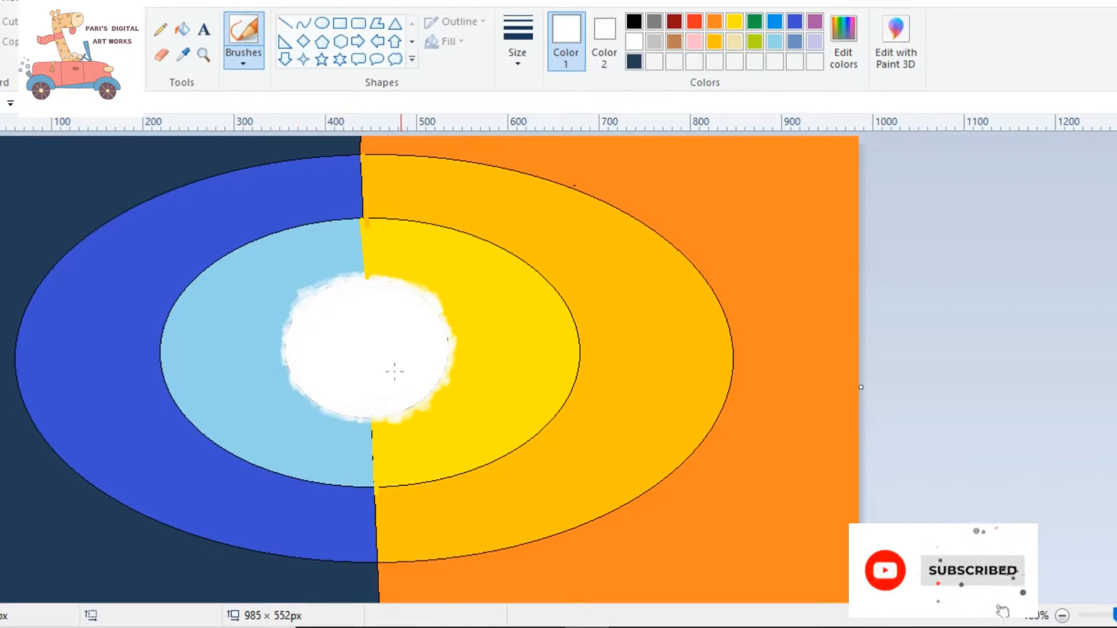
Brush yellow over the outline of the middle ring's right half to blend it into the gold ring
left_click(734, 21)
mouse_move(426, 221)
left_mouse_down()
mouse_move(373, 215)
mouse_move(411, 210)
mouse_move(517, 258)
mouse_move(426, 233)
left_mouse_up()
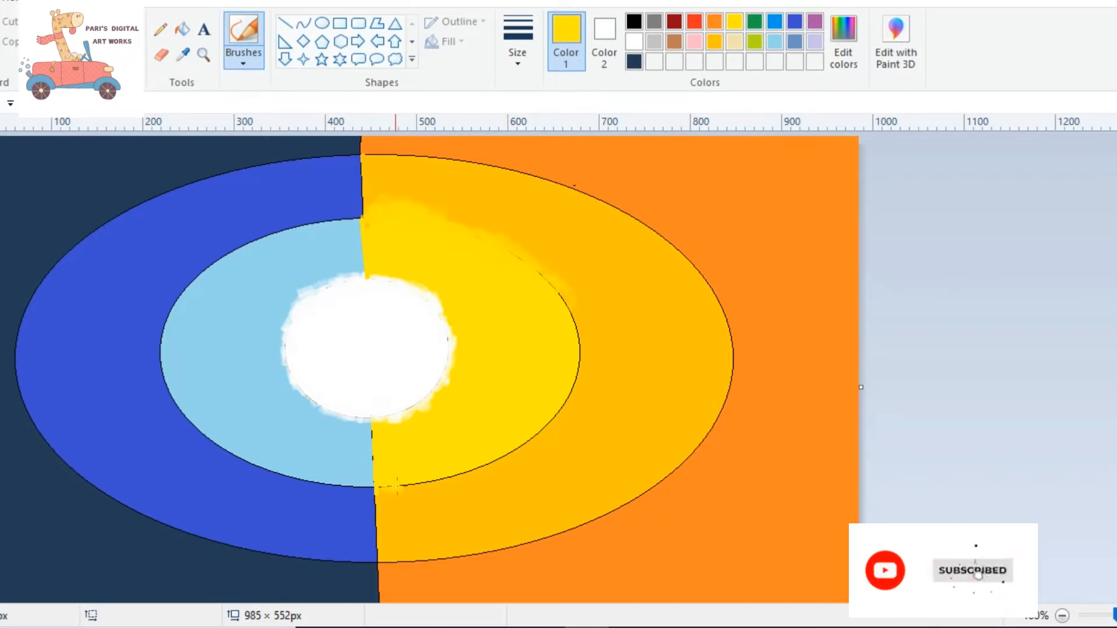
left_click_drag(396, 486, 420, 449)
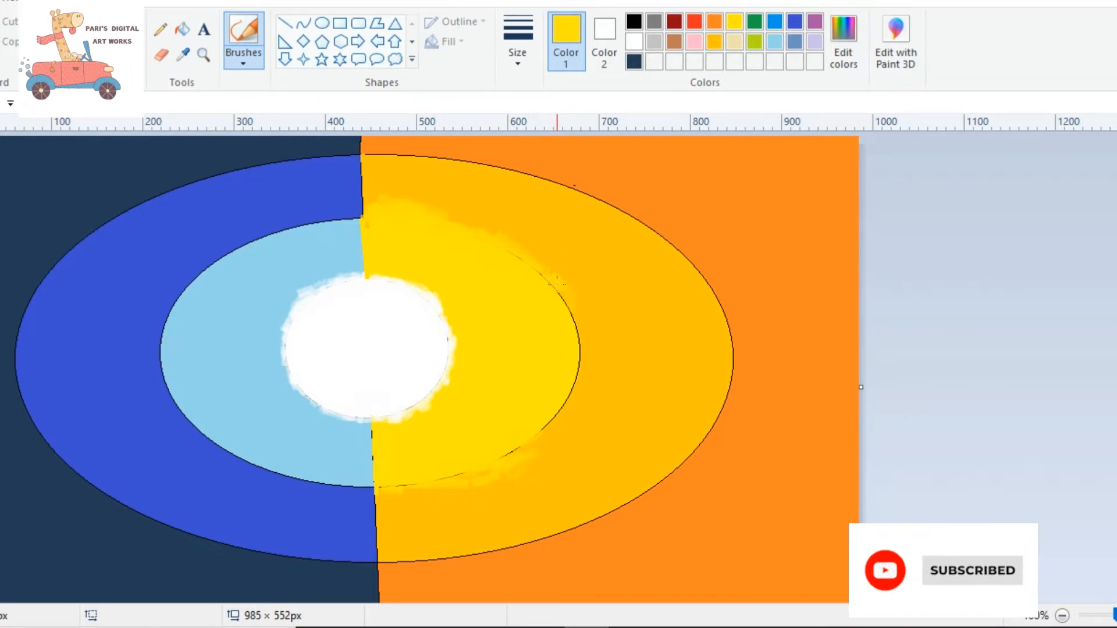
mouse_move(566, 307)
left_mouse_down()
mouse_move(577, 340)
mouse_move(555, 391)
left_mouse_up()
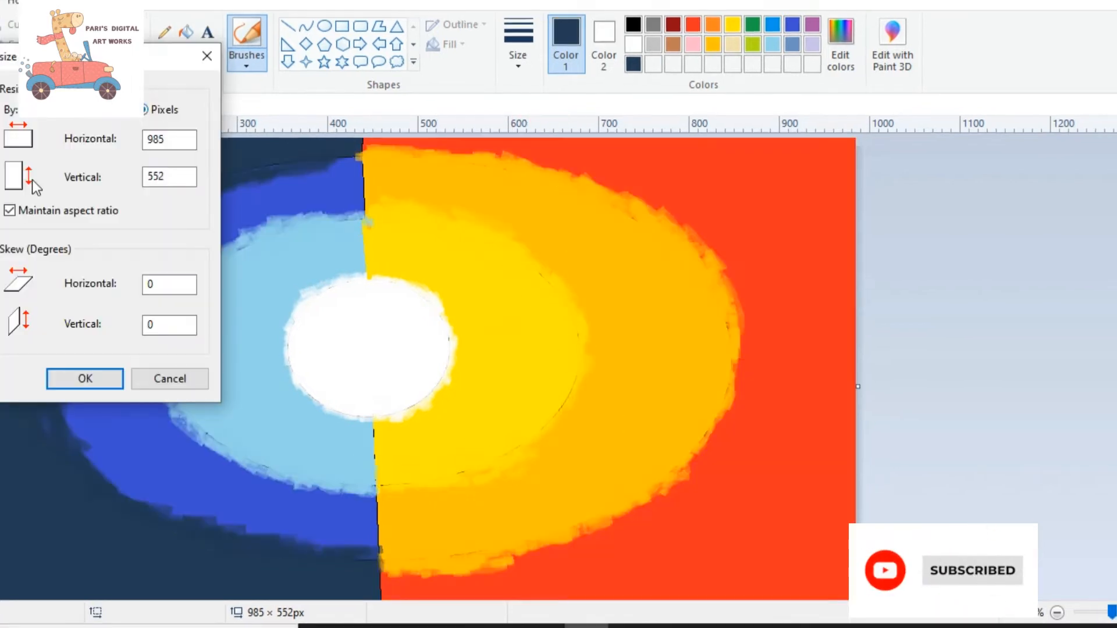
Shrink the image height to 10 pixels while keeping the width at 985 pixels
double_click(169, 177)
key("BackSpace")
left_click(85, 380)
Stretch the image height back to 552 pixels without maintaining the aspect ratio, to blur the painted rings
left_click(144, 50)
left_click(147, 109)
left_click(12, 211)
double_click(167, 177)
key("BackSpace")
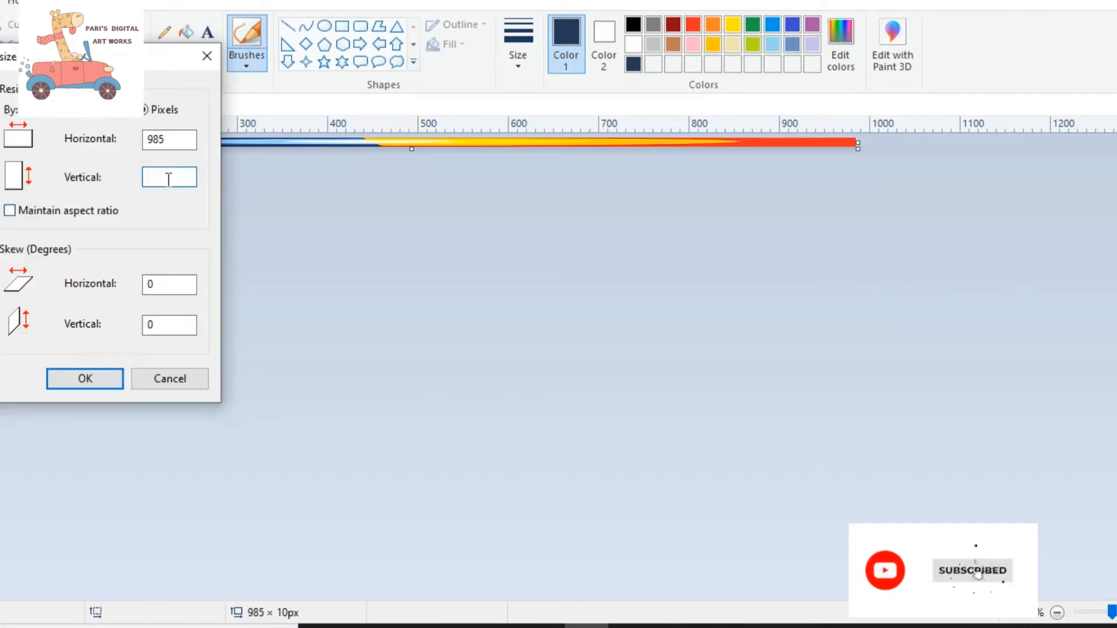
type("552")
left_click(71, 382)
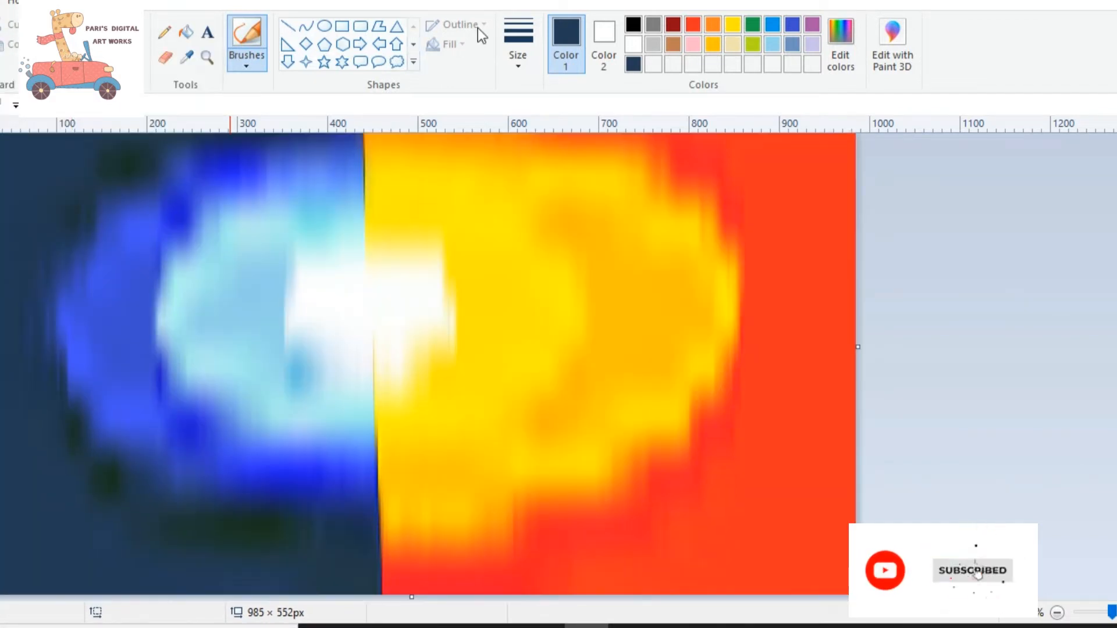
Draw a solid-filled white ellipse about 163 px wide over the blurred white center
left_click(324, 27)
left_click(633, 45)
mouse_move(313, 321)
left_mouse_down()
mouse_move(442, 395)
mouse_move(298, 277)
left_mouse_up()
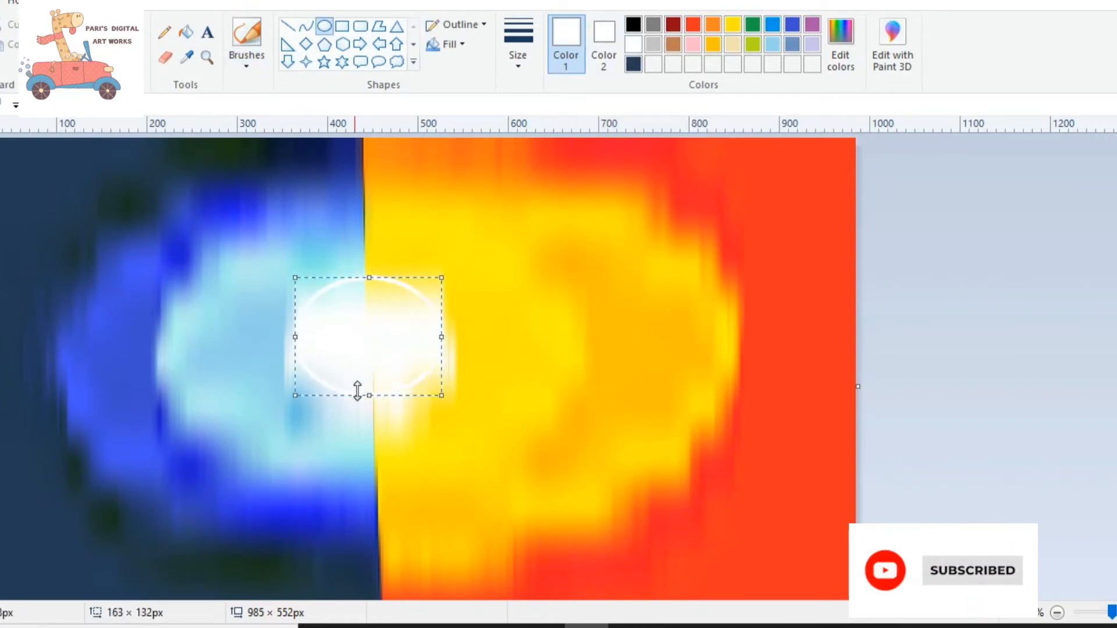
left_click_drag(370, 396, 370, 409)
left_click(459, 25)
left_click(448, 69)
left_click(449, 44)
left_click(453, 88)
left_click(899, 277)
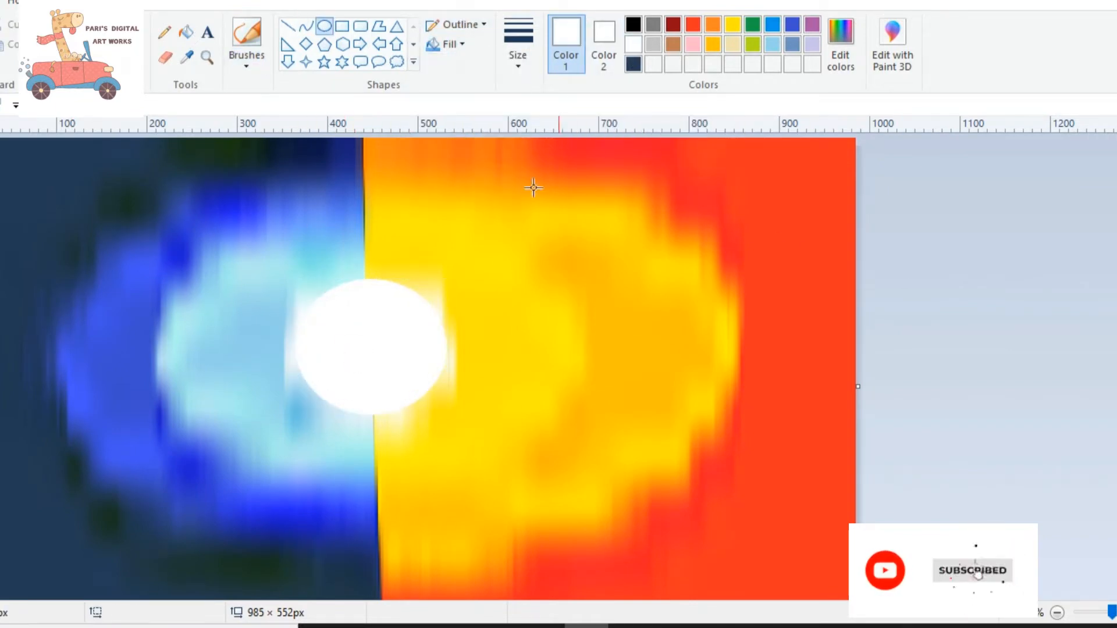
Outline a wide, boat-shaped floating landmass below the white circle with a black brush at the thickest size
left_click(633, 24)
left_click(246, 33)
left_click(523, 60)
left_click(529, 202)
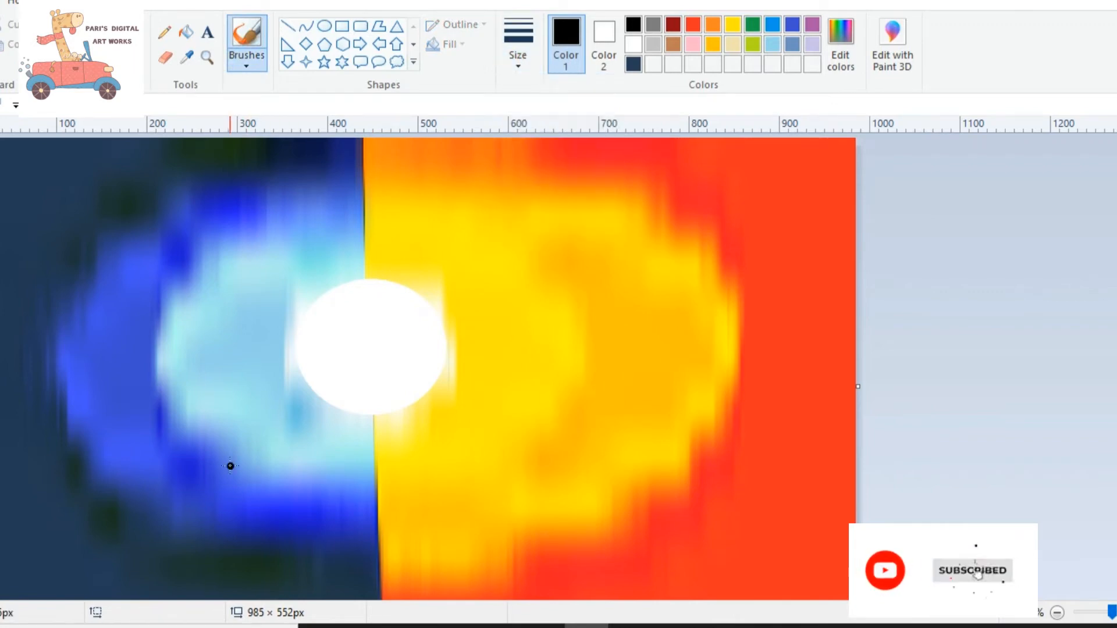
mouse_move(210, 453)
left_mouse_down()
mouse_move(639, 462)
mouse_move(509, 528)
mouse_move(330, 539)
mouse_move(210, 453)
left_mouse_up()
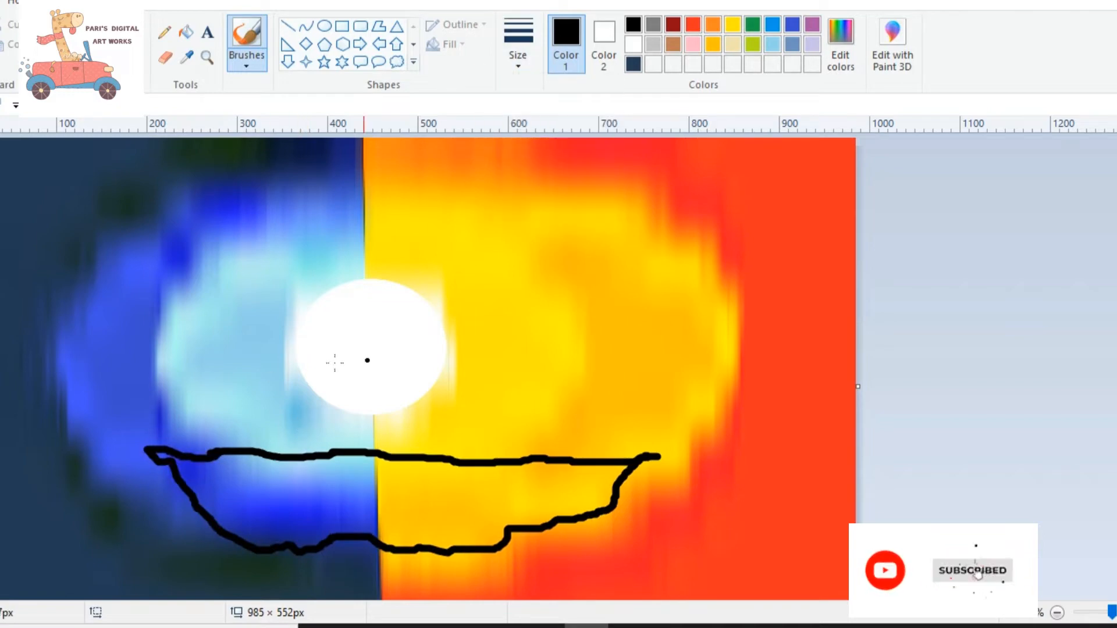
Draw short branching black roots hanging from the landmass's underside
mouse_move(271, 518)
left_mouse_down()
mouse_move(241, 569)
mouse_move(218, 570)
left_mouse_up()
left_click_drag(289, 553, 281, 577)
left_click_drag(288, 559, 303, 580)
left_click_drag(341, 545, 322, 564)
left_click_drag(520, 532, 500, 576)
mouse_move(462, 556)
left_mouse_down()
mouse_move(431, 573)
mouse_move(442, 567)
left_mouse_up()
left_click_drag(598, 515, 585, 550)
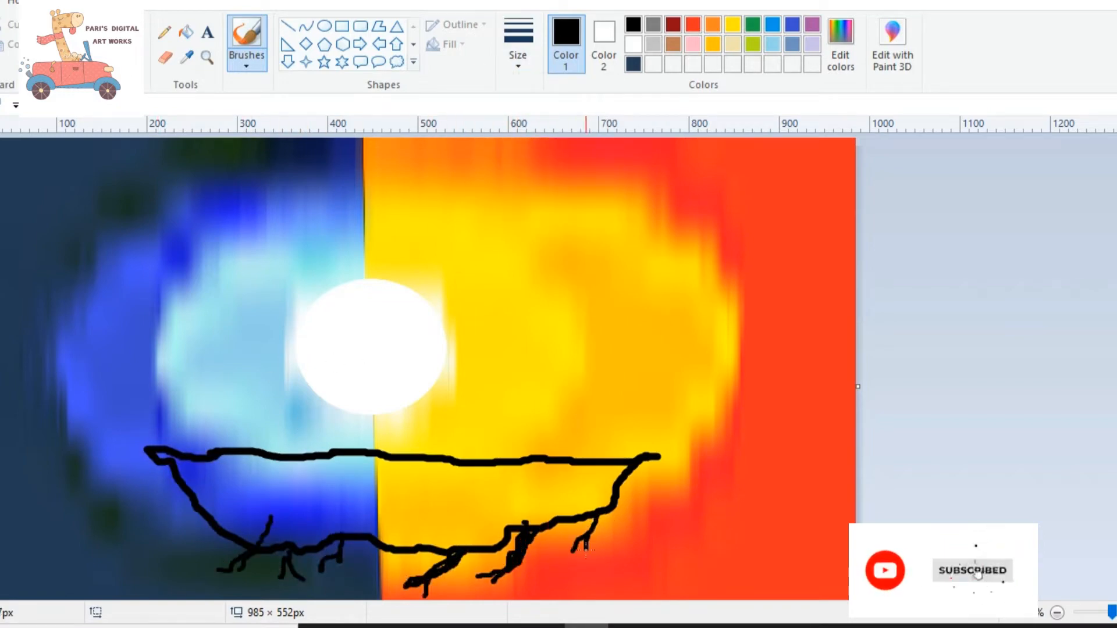
Paint the inside of the landmass solid black and add another root near its right end
left_click(247, 65)
left_click(319, 125)
mouse_move(274, 500)
left_mouse_down()
mouse_move(366, 477)
mouse_move(589, 498)
mouse_move(407, 524)
mouse_move(360, 506)
mouse_move(226, 495)
mouse_move(262, 476)
mouse_move(326, 524)
mouse_move(563, 466)
mouse_move(582, 512)
mouse_move(417, 535)
mouse_move(248, 519)
left_mouse_up()
mouse_move(350, 463)
left_mouse_down()
mouse_move(475, 547)
mouse_move(249, 489)
left_mouse_up()
left_click(255, 63)
left_click(246, 92)
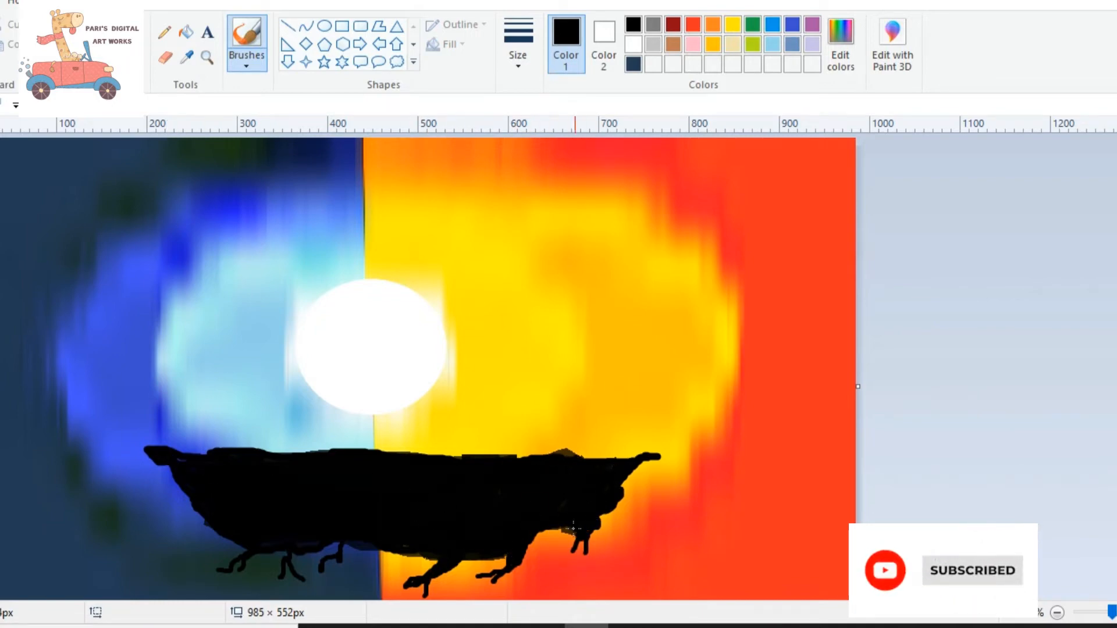
mouse_move(573, 529)
left_mouse_down()
mouse_move(626, 492)
mouse_move(600, 518)
mouse_move(614, 552)
mouse_move(646, 470)
mouse_move(599, 560)
left_mouse_up()
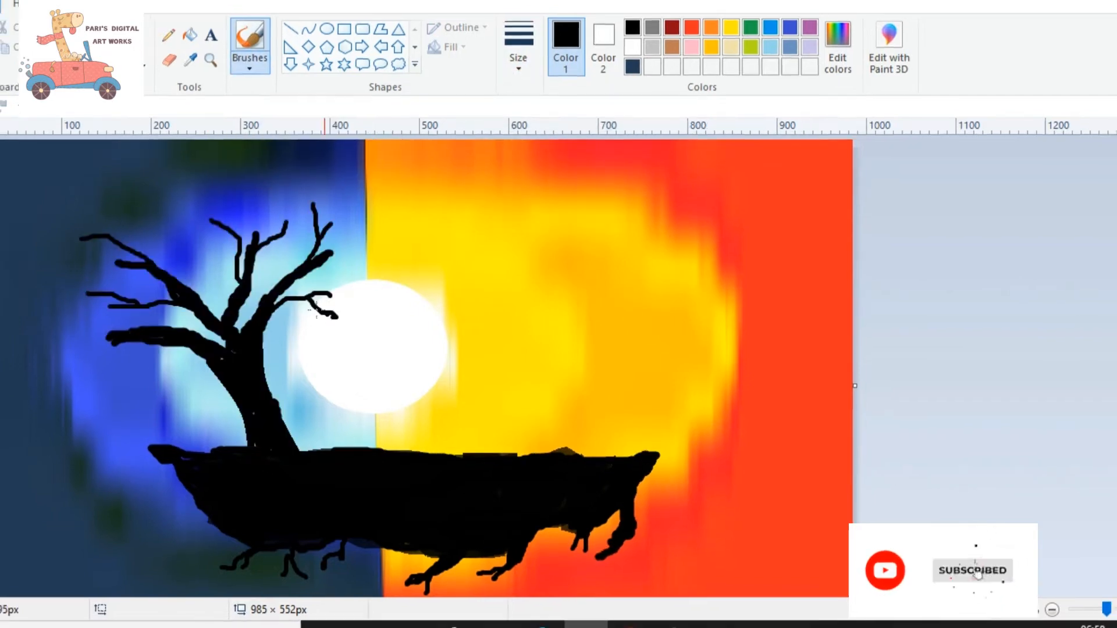
Extend the tree's lower left limb with twigs and add a thick drooping black branch beneath it
mouse_move(114, 336)
left_mouse_down()
mouse_move(31, 357)
mouse_move(22, 318)
mouse_move(40, 294)
left_mouse_up()
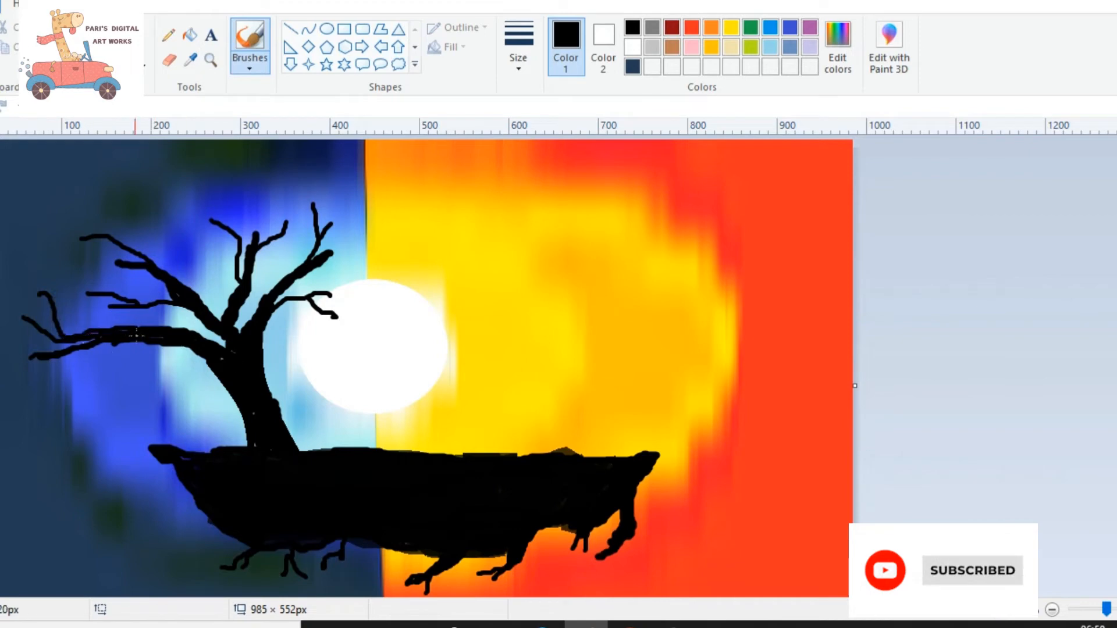
left_click(518, 57)
left_click(560, 201)
mouse_move(174, 350)
left_mouse_down()
mouse_move(120, 400)
mouse_move(129, 430)
left_mouse_up()
Add finer black twigs to the tree's upper left branches using the third and second brush sizes
left_click(518, 57)
left_click(563, 165)
left_click_drag(237, 238, 193, 240)
left_click(530, 68)
left_click(561, 131)
mouse_move(100, 237)
left_mouse_down()
mouse_move(79, 261)
mouse_move(105, 220)
left_mouse_up()
left_click_drag(226, 234, 182, 215)
left_click_drag(202, 224, 171, 227)
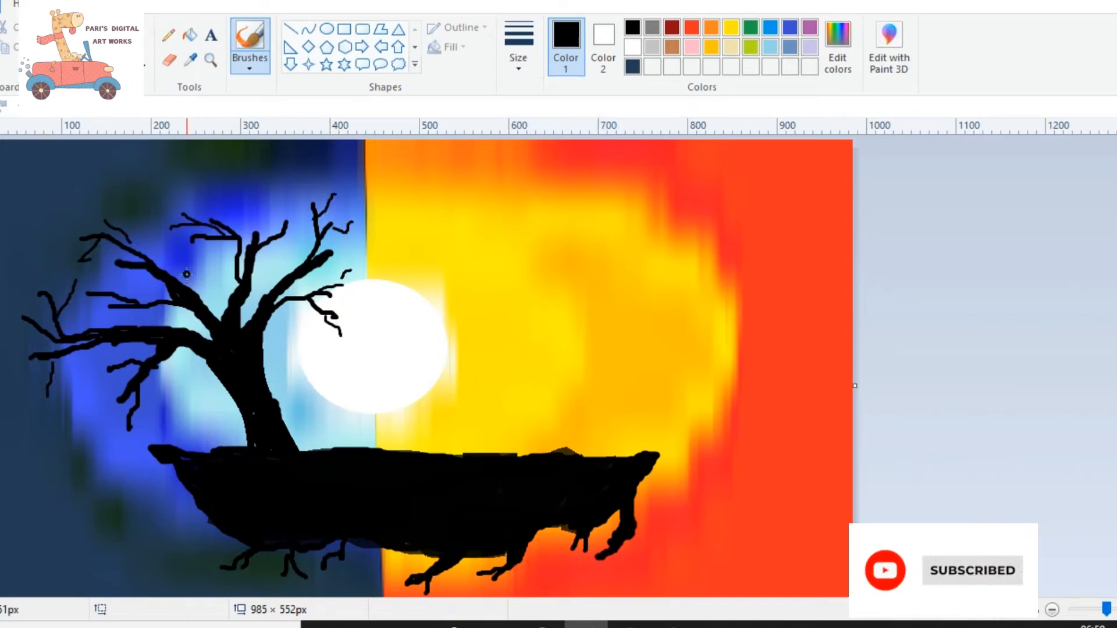
Extend the tree's upper right branch in black and paint a brown branch over its end with the third brush size
mouse_move(326, 263)
left_mouse_down()
mouse_move(390, 253)
mouse_move(390, 225)
mouse_move(364, 238)
mouse_move(416, 210)
left_mouse_up()
left_click(524, 74)
left_click(563, 165)
left_click(672, 27)
left_click(671, 46)
left_click_drag(386, 218, 410, 191)
Add thin brown twigs to the upper right branch and across the white circle, undoing the oversized stroke
left_click(520, 67)
mouse_move(356, 252)
left_mouse_down()
mouse_move(418, 263)
mouse_move(426, 326)
left_mouse_up()
left_click(588, 126)
key("ctrl+z")
left_click_drag(410, 201, 433, 194)
mouse_move(330, 296)
left_mouse_down()
mouse_move(398, 304)
mouse_move(426, 280)
left_mouse_up()
left_click_drag(348, 309, 414, 319)
mouse_move(357, 314)
left_mouse_down()
mouse_move(377, 331)
mouse_move(447, 310)
left_mouse_up()
Dot white blossoms on the tips of the tree's upper right twigs with the thickest brush size
left_click(652, 28)
left_click(520, 67)
left_click(552, 202)
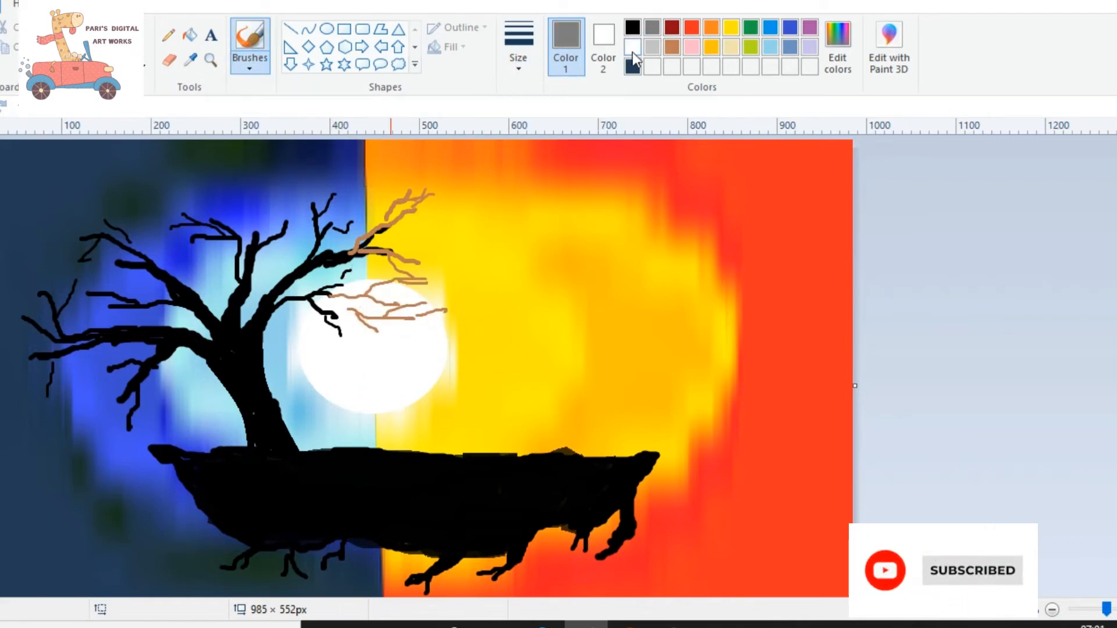
left_click(632, 48)
left_click(352, 221)
left_click(338, 193)
left_click(306, 206)
left_click(519, 65)
left_click(547, 205)
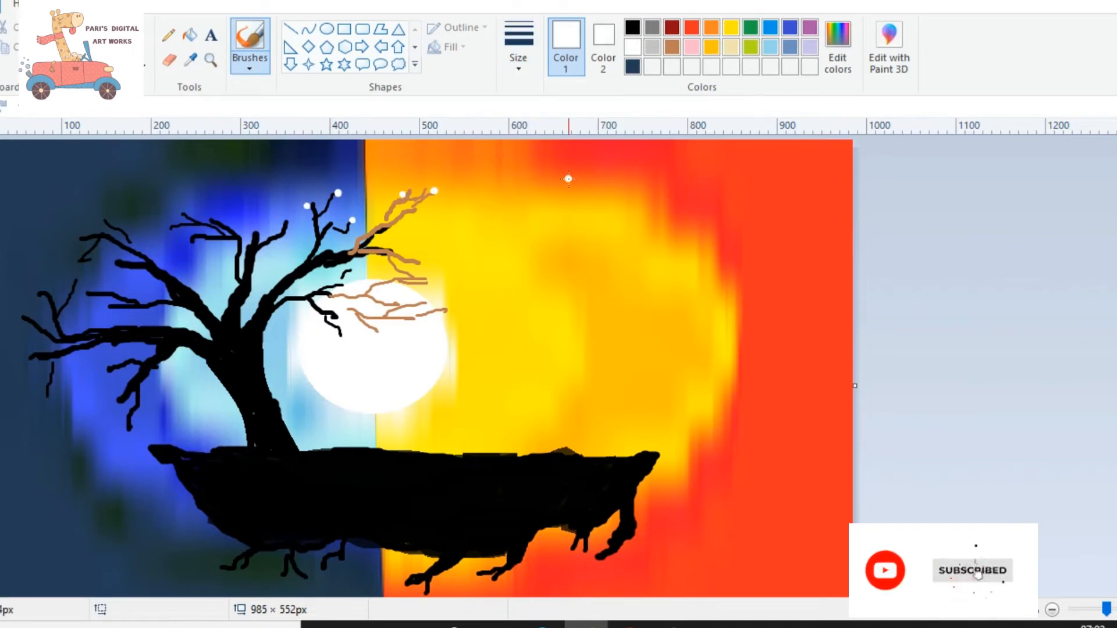
left_click(424, 265)
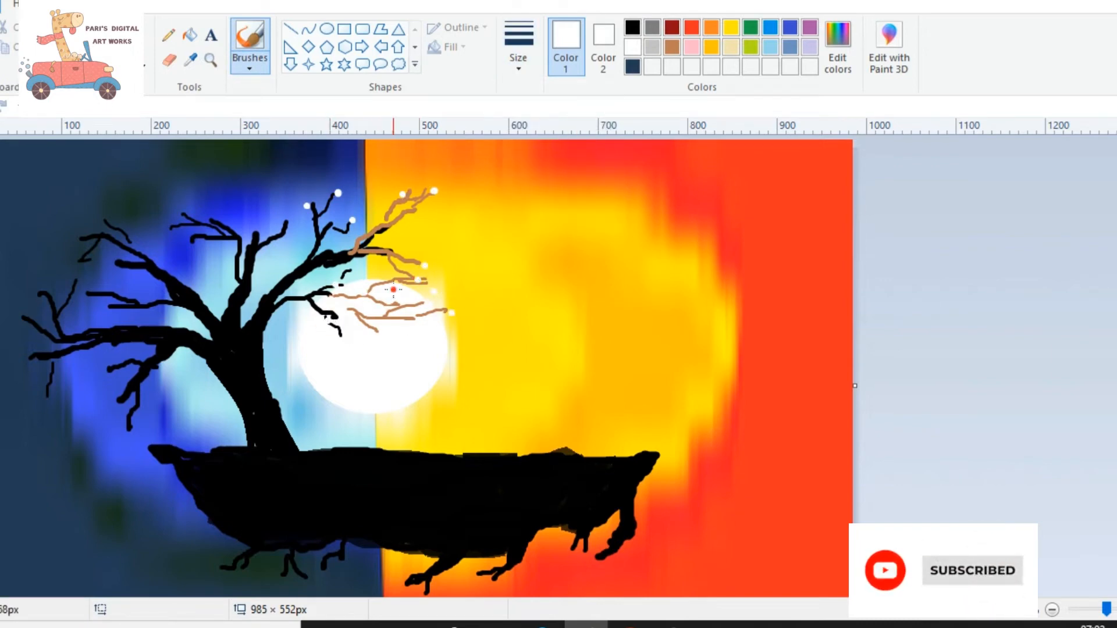
Dot white blossoms around the brown twigs of the tree's upper right branch
left_click(401, 256)
left_click(386, 255)
left_click(409, 233)
left_click(405, 222)
left_click(388, 178)
left_click(415, 182)
Dot white blossoms around the upright black twigs just left of the night-and-day dividing line
left_click(298, 197)
left_click(310, 172)
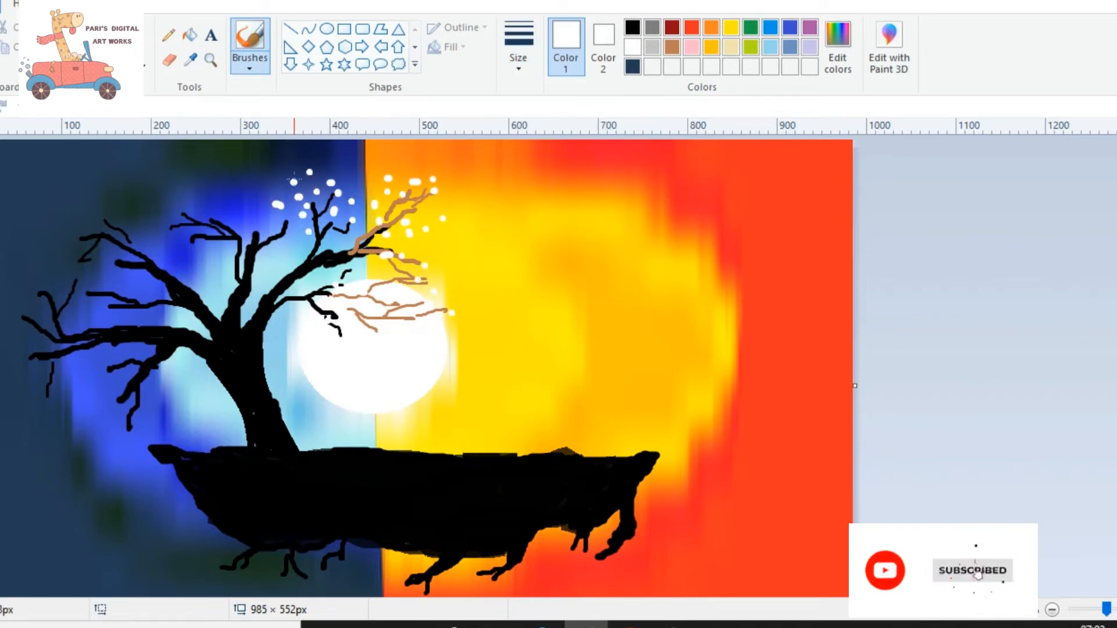
left_click(293, 178)
left_click(325, 172)
left_click(350, 176)
Dot a cluster of white blossoms around the twigs of the upper middle branch on the night side
left_click(224, 220)
left_click(210, 205)
left_click(182, 204)
left_click(168, 223)
left_click(199, 207)
left_click(167, 201)
left_click(191, 194)
left_click(207, 196)
left_click(184, 238)
left_click(165, 236)
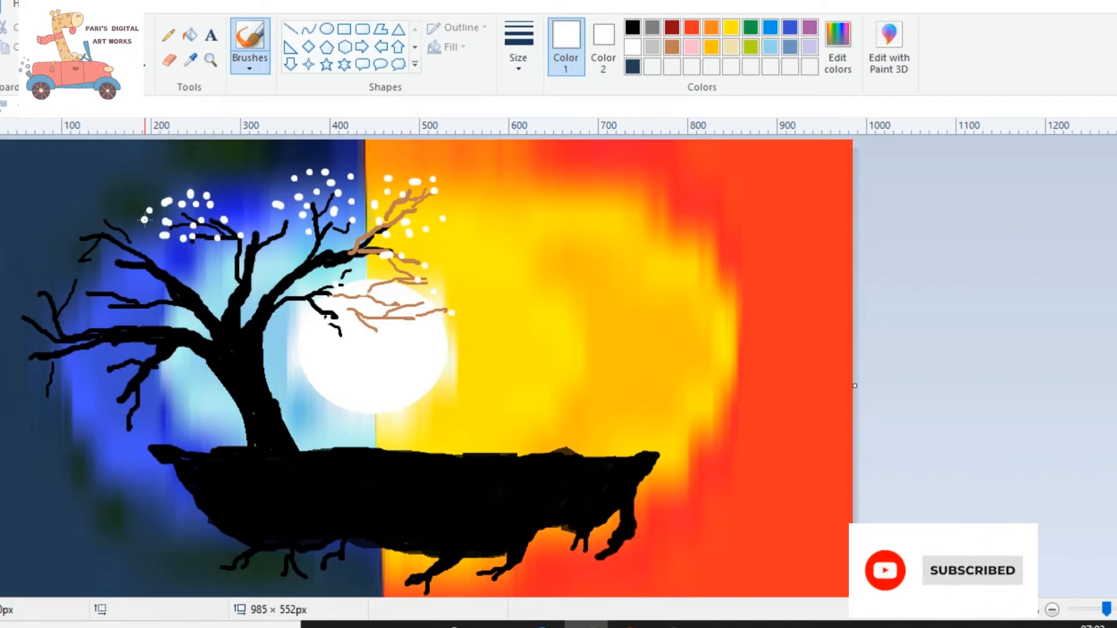
Fill the gaps above the tree's upper middle branches with more white blossoms
left_click(177, 184)
left_click(157, 182)
left_click(255, 223)
left_click(255, 202)
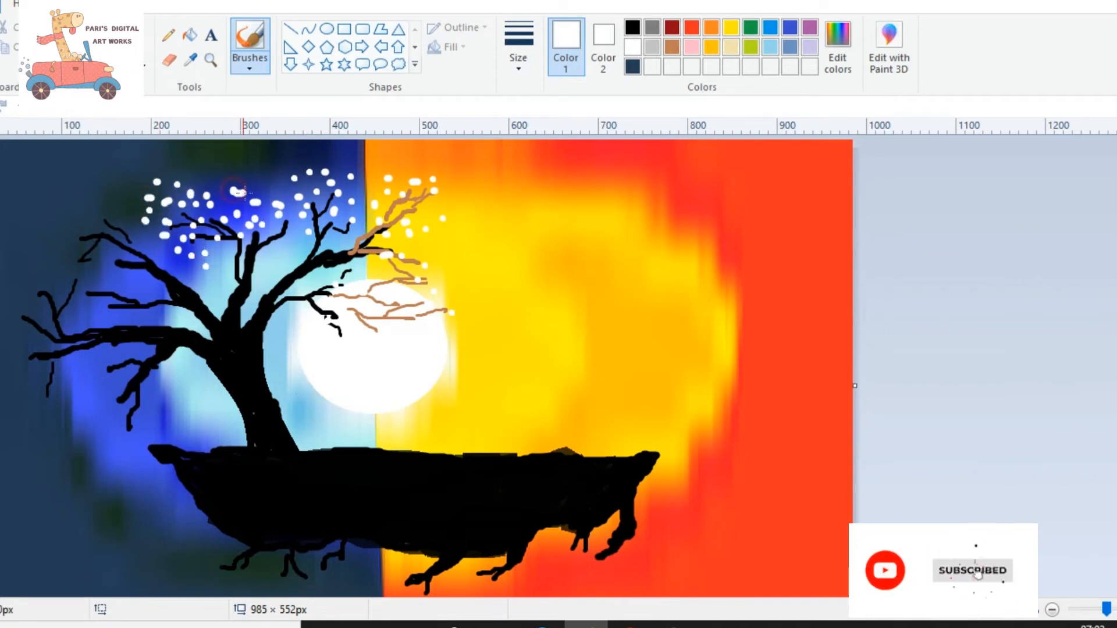
left_click(237, 214)
left_click(236, 192)
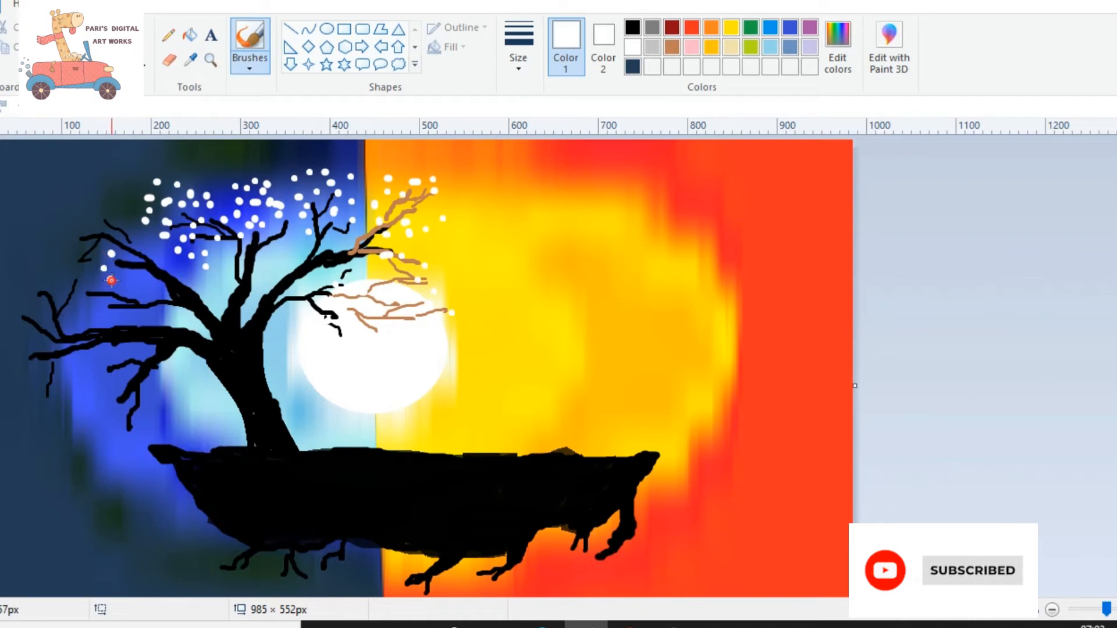
Dot white blossoms above and around the tips of the tree's upper left branch
left_click_drag(120, 273, 128, 279)
left_click(81, 273)
left_click(62, 252)
left_click(51, 219)
left_click(72, 221)
left_click(100, 196)
left_click(111, 193)
left_click(139, 241)
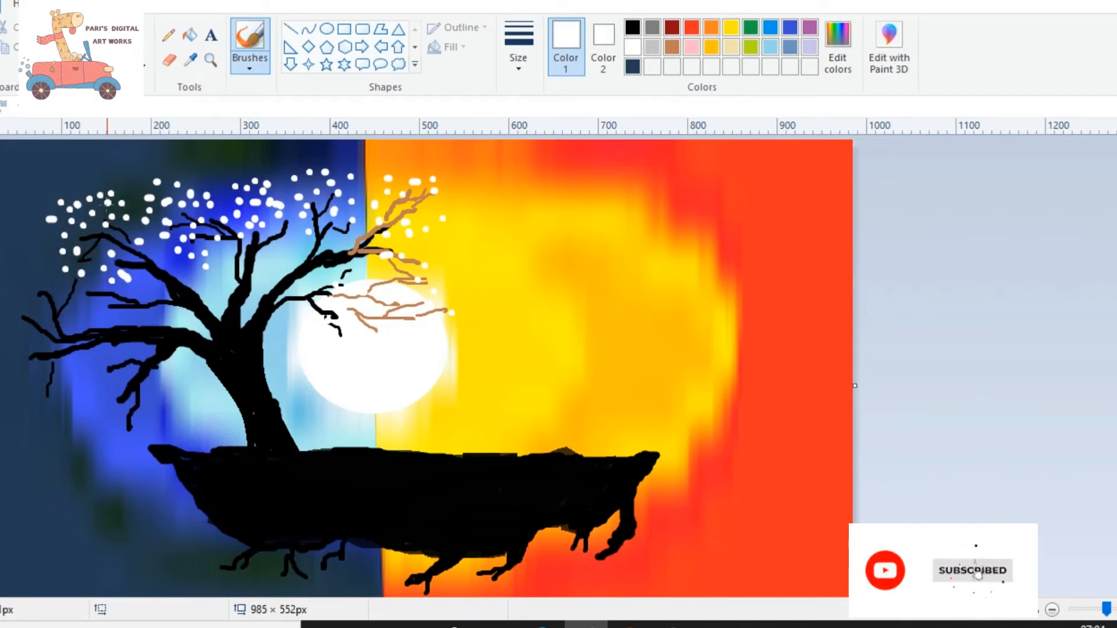
left_click(128, 199)
Continue the white blossoms down the outer side of the upper left branch and below its middle twigs
left_click(48, 235)
left_click(57, 264)
left_click(64, 284)
left_click(104, 317)
left_click(106, 301)
left_click(124, 322)
Cover the twigs of the tree's far left branch with white blossoms
mouse_move(47, 394)
left_mouse_down()
mouse_move(37, 394)
mouse_move(56, 369)
left_mouse_up()
left_click(18, 349)
left_click(27, 371)
left_click(67, 360)
left_click(4, 305)
left_click(5, 334)
left_click(26, 261)
left_click(39, 269)
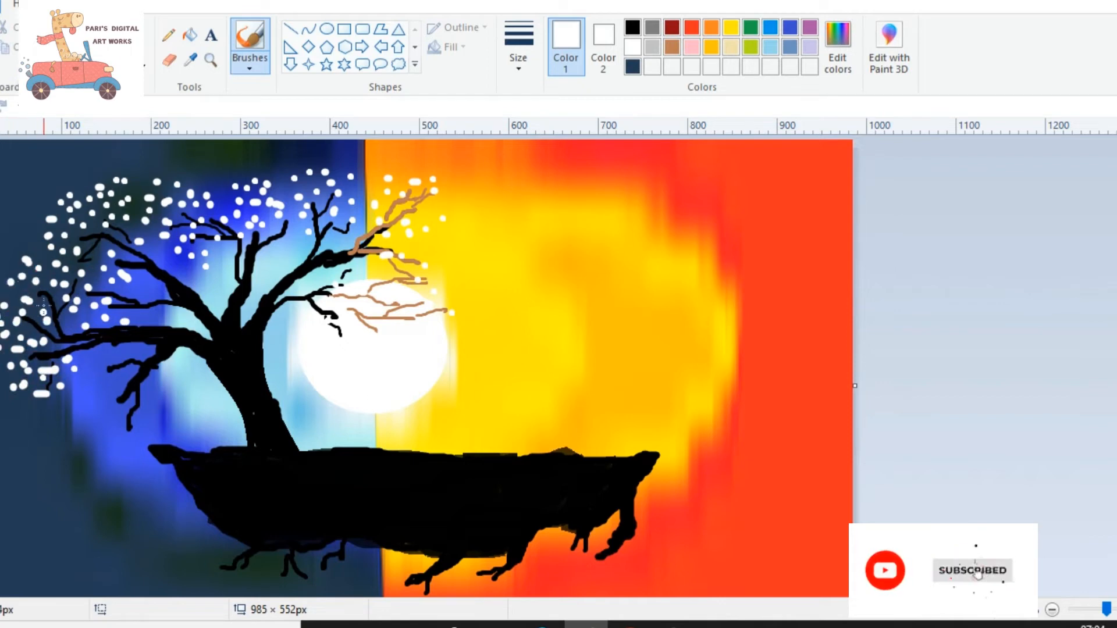
left_click(43, 312)
Dot white blossoms around the drooping lower left branch down to the landmass edge
left_click(119, 376)
left_click(92, 372)
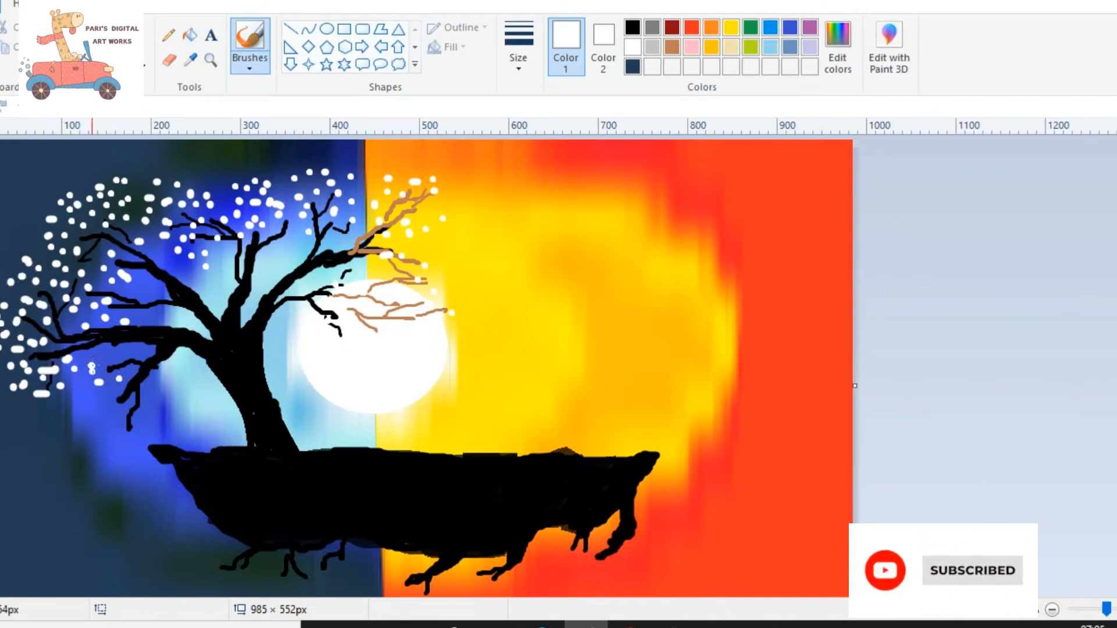
left_click(100, 361)
left_click(87, 384)
left_click(114, 413)
left_click(103, 434)
left_click(129, 438)
left_click(145, 416)
left_click(144, 404)
left_click(142, 452)
left_click(135, 422)
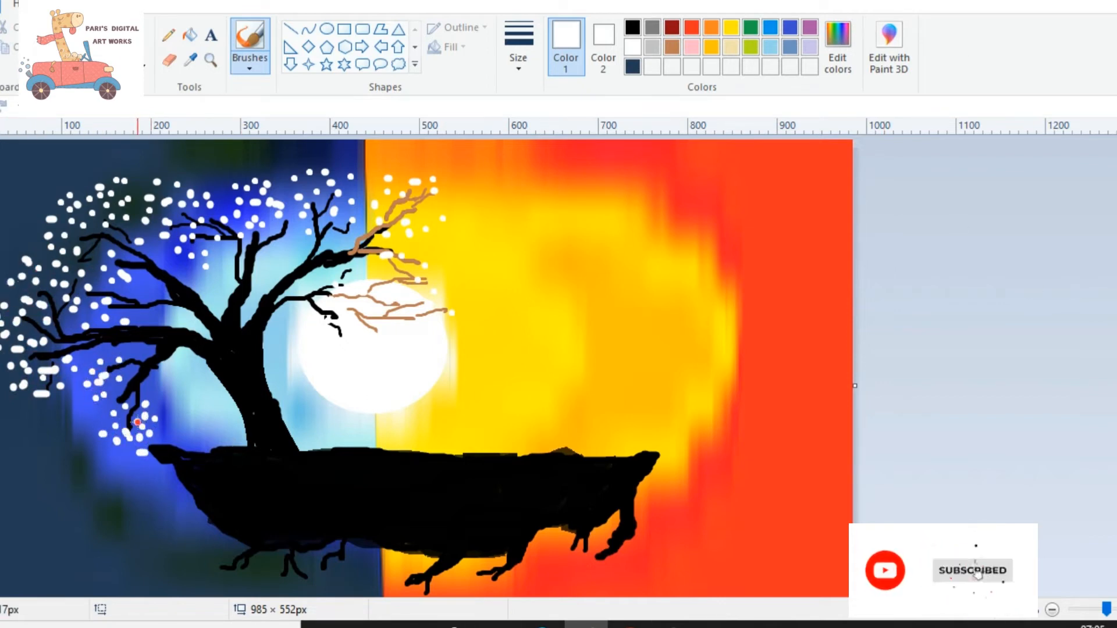
Paint black twigs over the brown ones across the white circle using the second brush size
left_click(638, 25)
left_click(519, 57)
left_click(522, 129)
left_click_drag(328, 291, 410, 281)
left_click_drag(368, 295, 416, 311)
left_click_drag(391, 314, 446, 317)
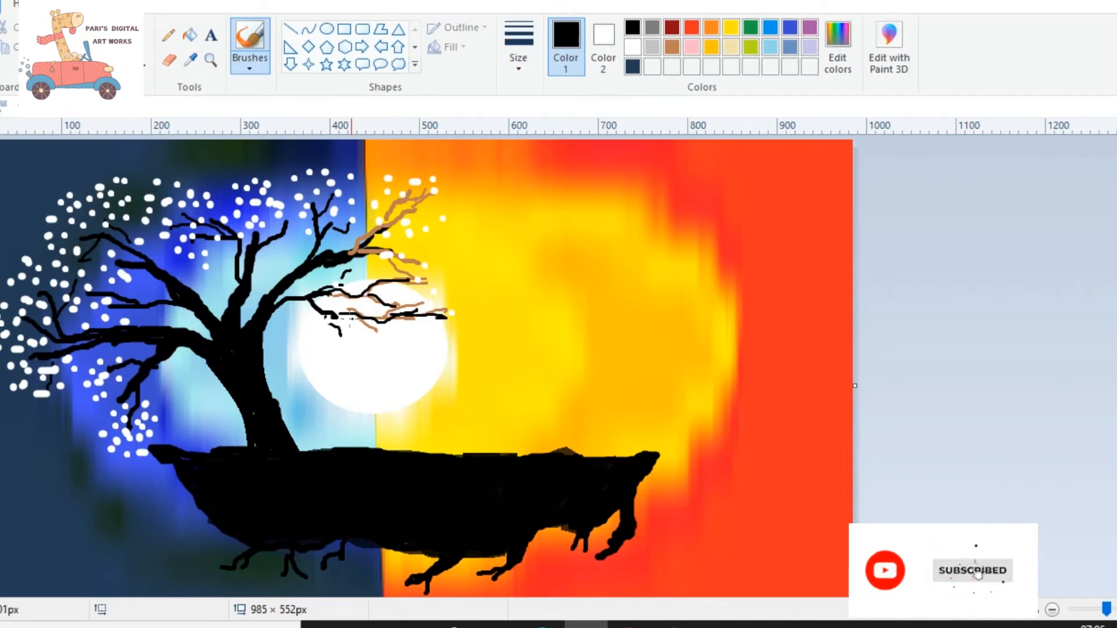
Erase the twigs crossing the white circle with the thickest eraser size
left_click(632, 47)
left_click(169, 60)
left_click(519, 57)
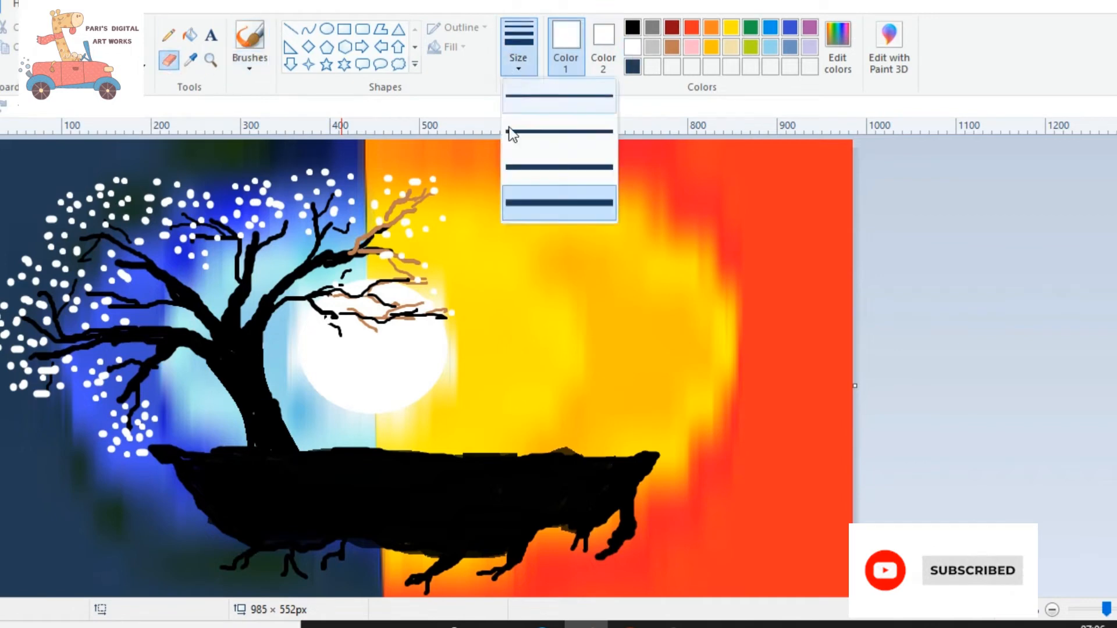
left_click(516, 200)
mouse_move(342, 333)
left_mouse_down()
mouse_move(358, 292)
mouse_move(322, 298)
mouse_move(401, 288)
mouse_move(429, 307)
mouse_move(378, 304)
left_mouse_up()
Dot more white blossoms with the brush beside the end of the tree's right branches
left_click(266, 60)
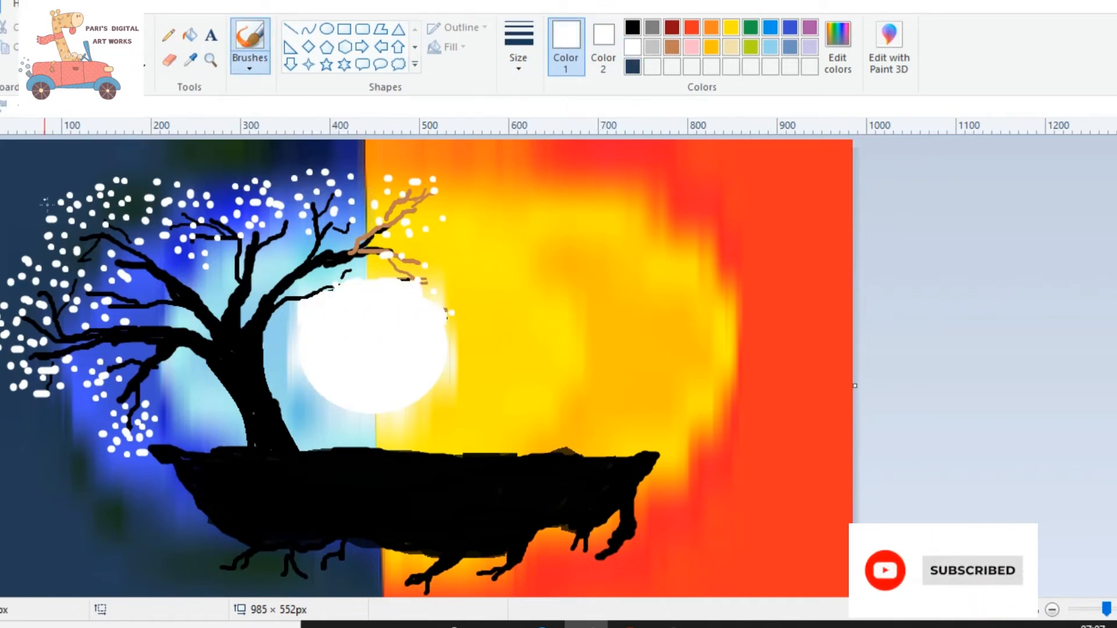
left_click(444, 255)
left_click(453, 267)
left_click(451, 281)
Dot a few gray blossoms among the white ones using the third brush size
left_click(652, 28)
left_click(519, 57)
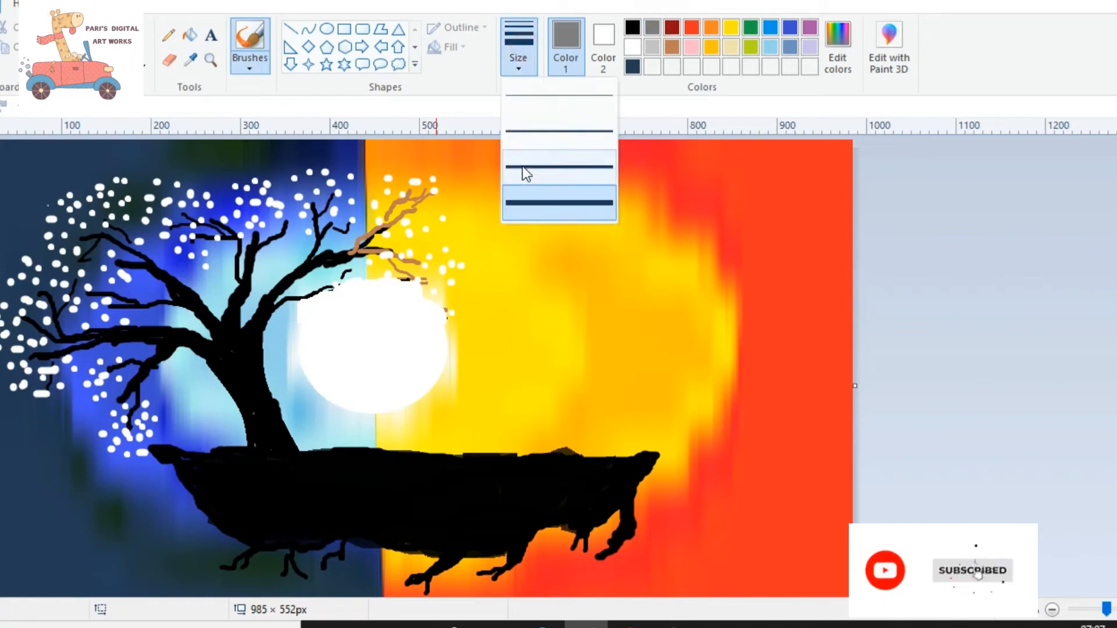
left_click(524, 174)
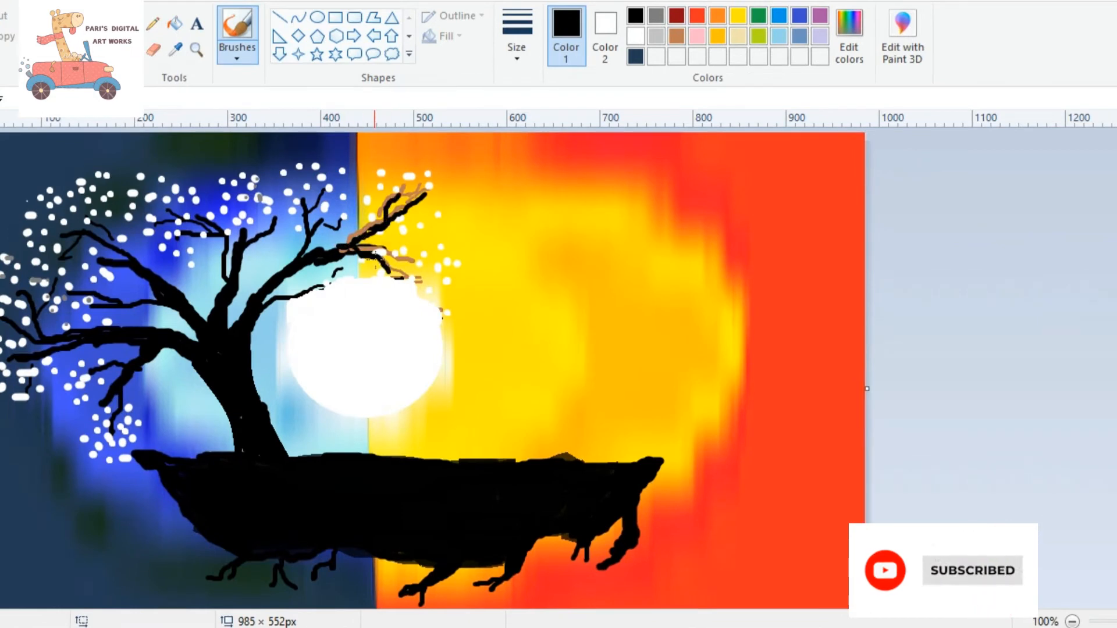
Try painting black over the brown right branch and undo the last four strokes
mouse_move(375, 255)
left_mouse_down()
mouse_move(410, 277)
mouse_move(372, 232)
mouse_move(395, 268)
left_mouse_up()
key("ctrl+z")
key("ctrl+z")
key("ctrl+z")
key("ctrl+z")
Set up the eraser with yellow as the secondary color for covering the brown branches
left_click(153, 50)
left_click(737, 16)
left_click(605, 36)
left_click(736, 15)
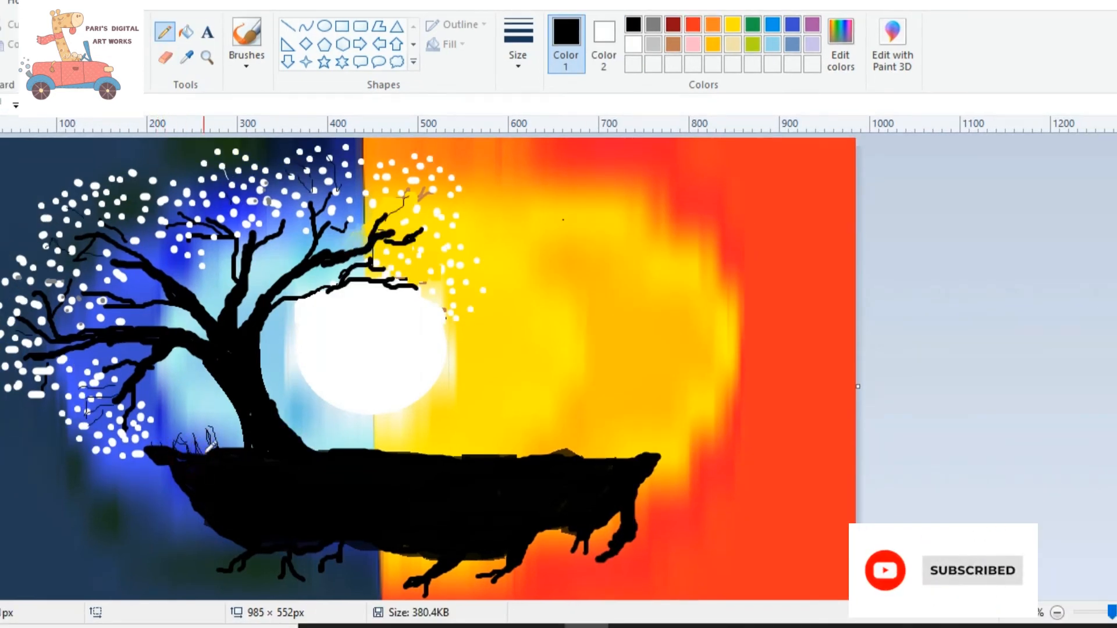
Draw thin black grass blades with the Pencil along the whole top edge of the landmass
mouse_move(204, 449)
left_mouse_down()
mouse_move(344, 438)
mouse_move(481, 444)
left_mouse_up()
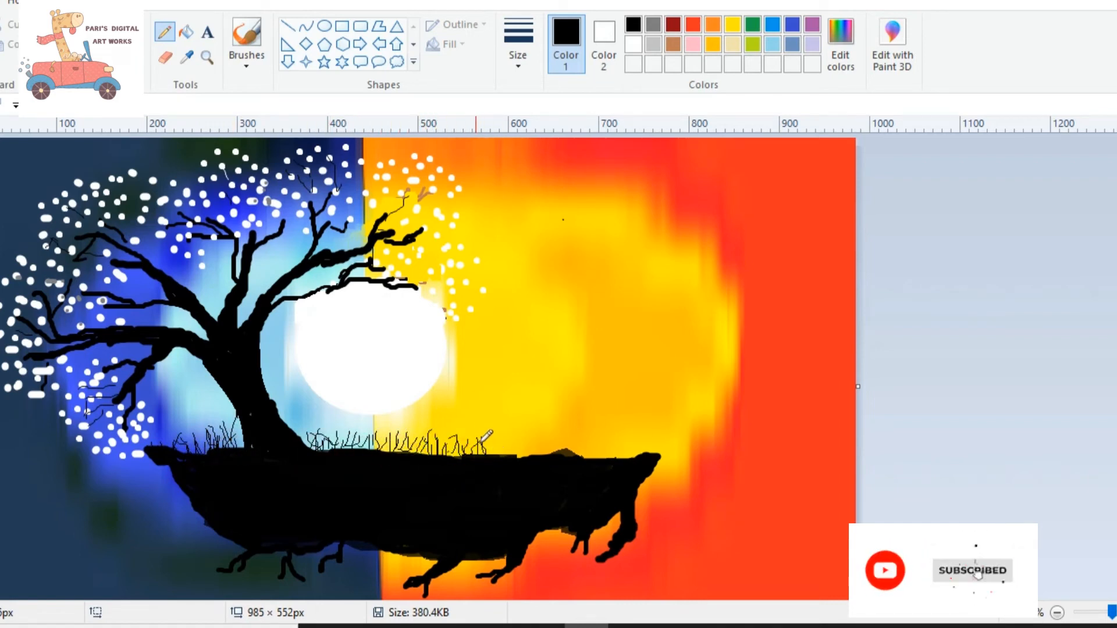
left_click_drag(539, 464, 595, 439)
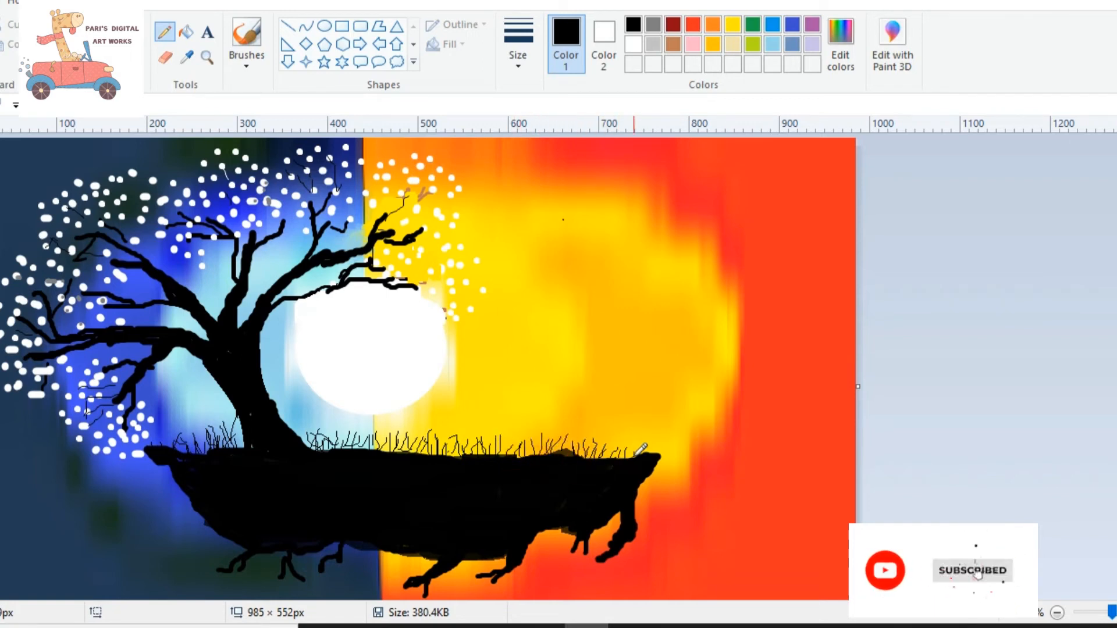
Draw a small white six-point star as a flower in the grass left of the trunk
left_click(342, 62)
left_click(633, 44)
mouse_move(207, 429)
left_mouse_down()
mouse_move(197, 435)
mouse_move(228, 439)
left_mouse_up()
left_click(217, 411)
Adjust the star shape's outline and fill settings and draw a test star of about 13 × 21 px on the white circle
left_click(446, 45)
left_click(436, 67)
left_click(464, 25)
left_click(464, 48)
left_click(464, 25)
left_click(466, 68)
left_click_drag(327, 357, 339, 376)
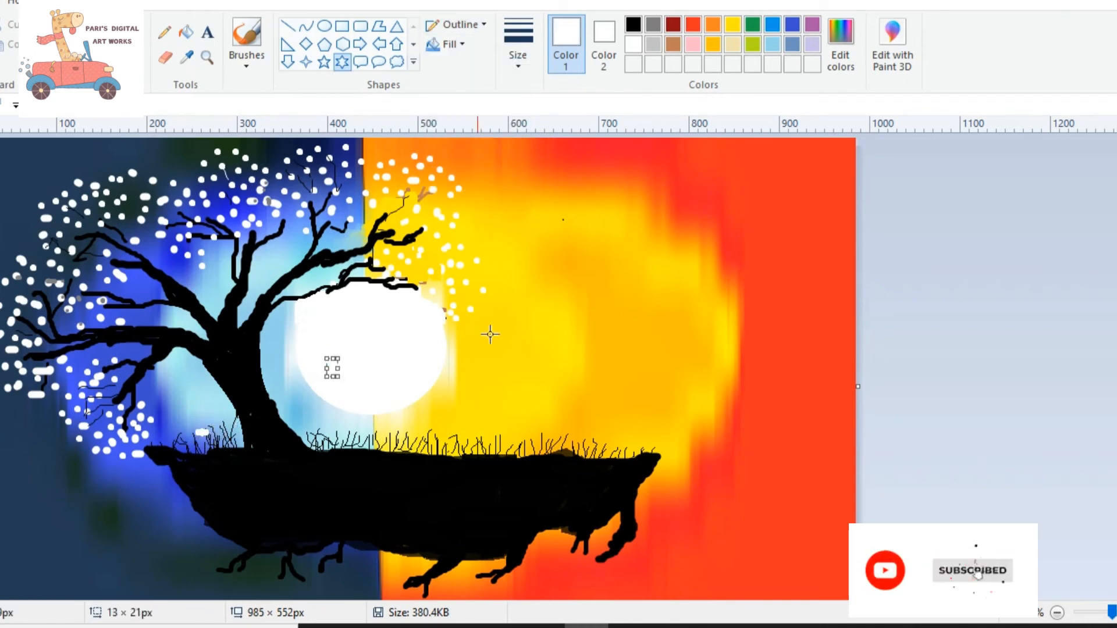
Undo the test star drawn on the red sky and save the painting
left_click_drag(756, 219, 785, 245)
key("ctrl+z")
key("ctrl+s")
Draw small white star flowers in the grass left of the trunk and tiny specks on the landmass below
left_click_drag(173, 434, 177, 436)
left_click_drag(179, 486, 180, 488)
left_click_drag(227, 436, 224, 420)
left_click_drag(236, 501, 237, 505)
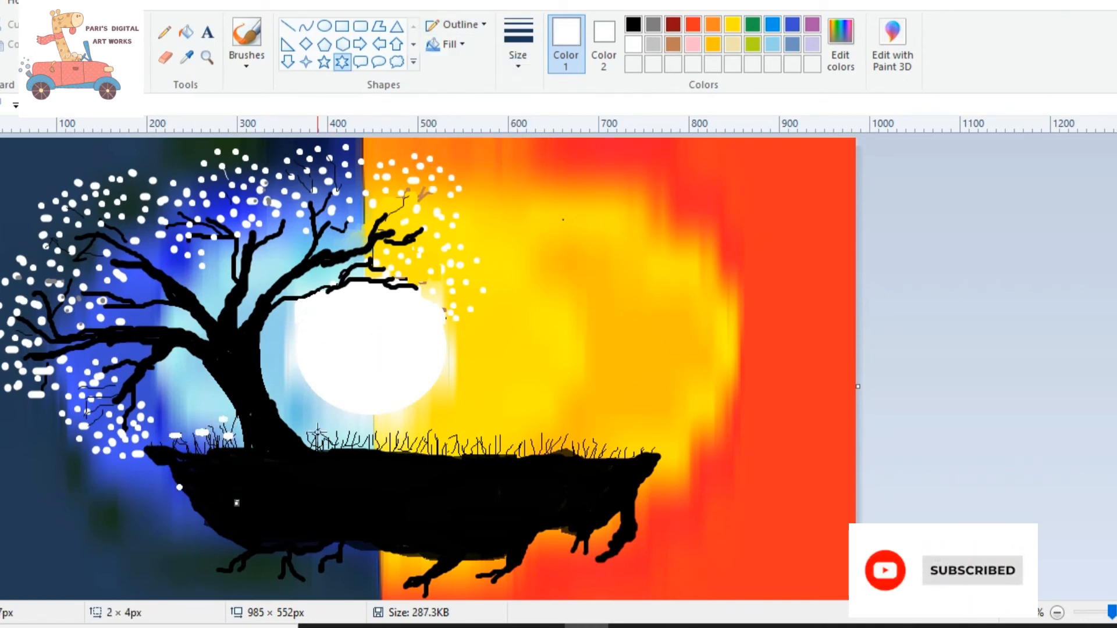
Draw white star flowers in the grass from the trunk to the landmass's right end
left_click_drag(317, 431, 351, 438)
left_click_drag(368, 425, 376, 430)
left_click_drag(458, 469, 461, 472)
left_click_drag(457, 437, 431, 439)
left_click_drag(505, 444, 563, 450)
left_click_drag(578, 422, 594, 450)
Add small black star flowers among the white ones along the grass
left_click(633, 25)
left_click_drag(587, 472, 592, 485)
left_click_drag(482, 431, 493, 438)
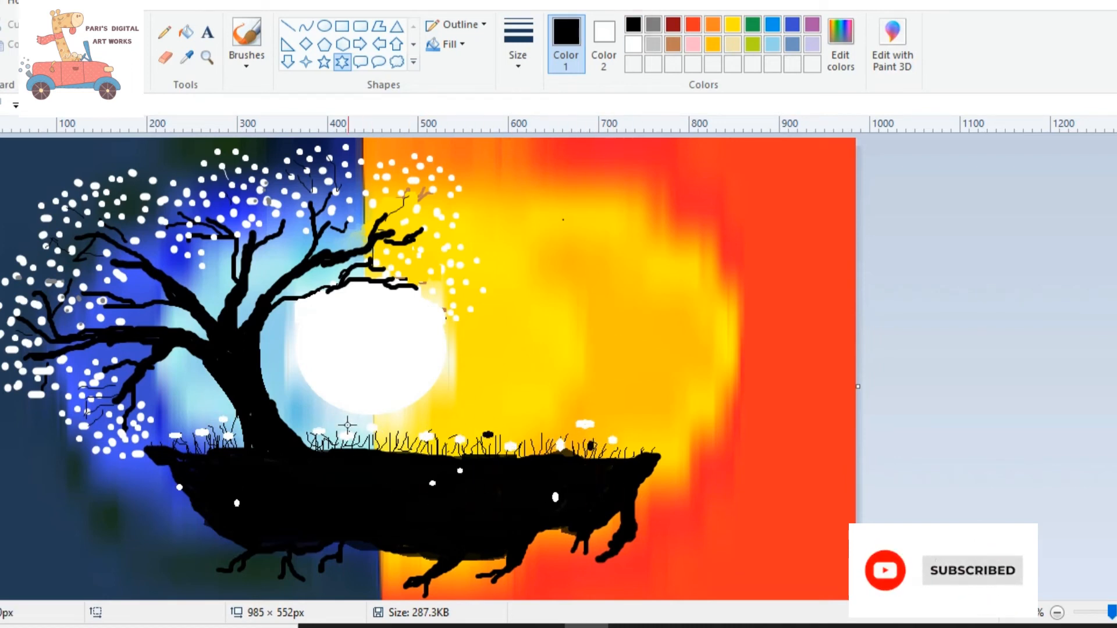
left_click_drag(333, 422, 346, 428)
left_click_drag(347, 492, 348, 495)
left_click_drag(188, 421, 196, 429)
left_click_drag(392, 430, 401, 439)
left_click_drag(407, 503, 410, 507)
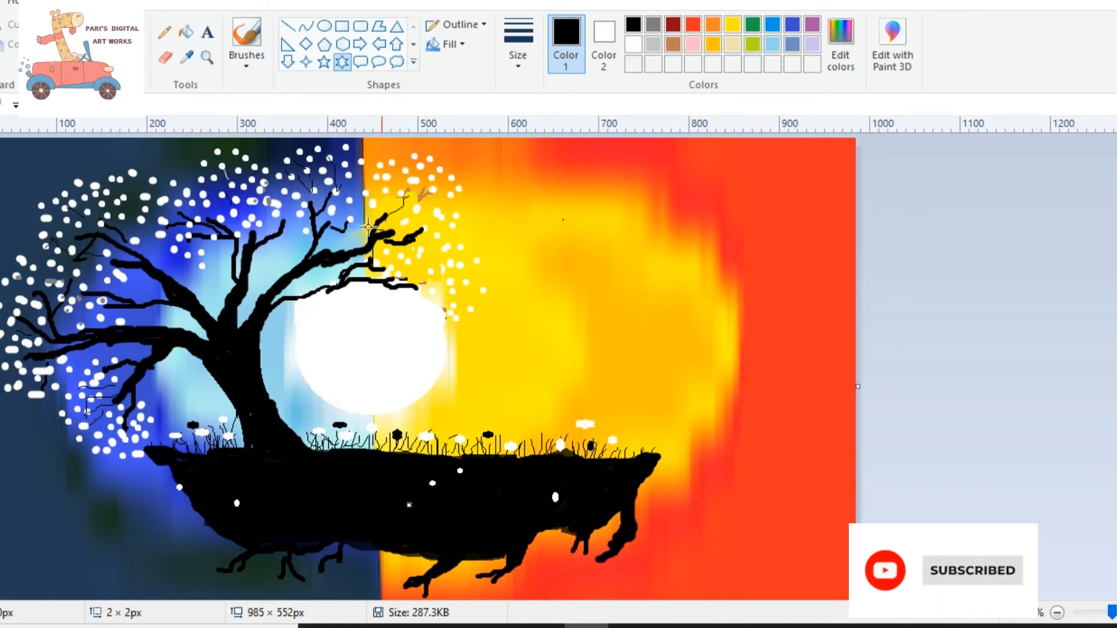
Draw a dark red bench from rectangles near the landmass's right end using the thickest line size
left_click(673, 25)
left_click(343, 27)
left_click(520, 58)
left_click(538, 202)
mouse_move(522, 395)
left_mouse_down()
mouse_move(603, 390)
mouse_move(604, 416)
left_mouse_up()
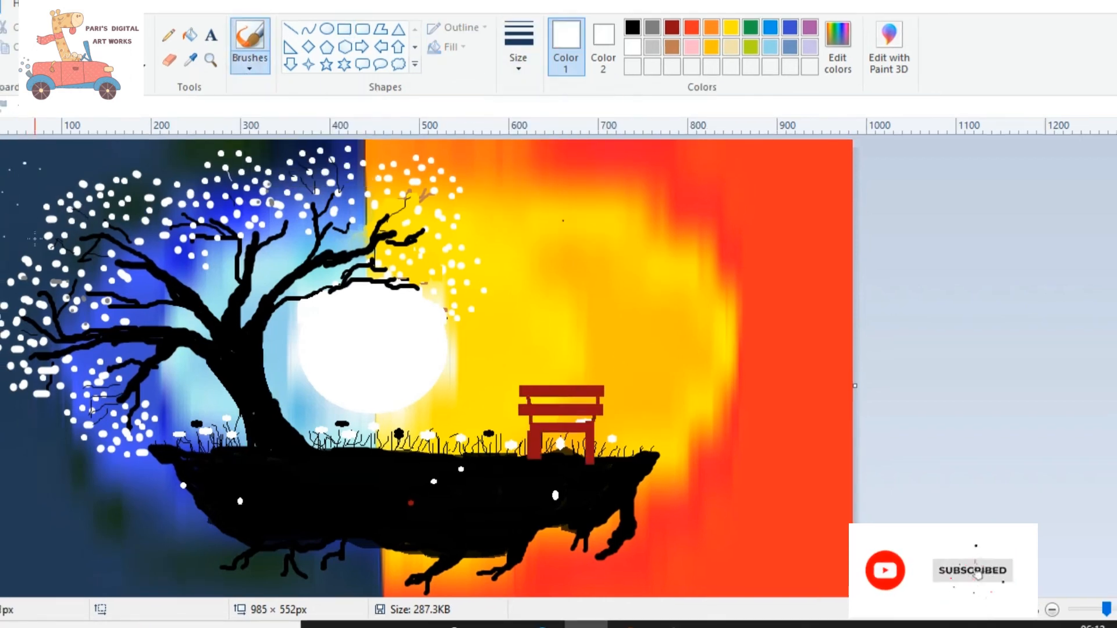
Dot tiny white stars across the dark night sky around and below the tree
left_click(13, 478)
left_click(2, 438)
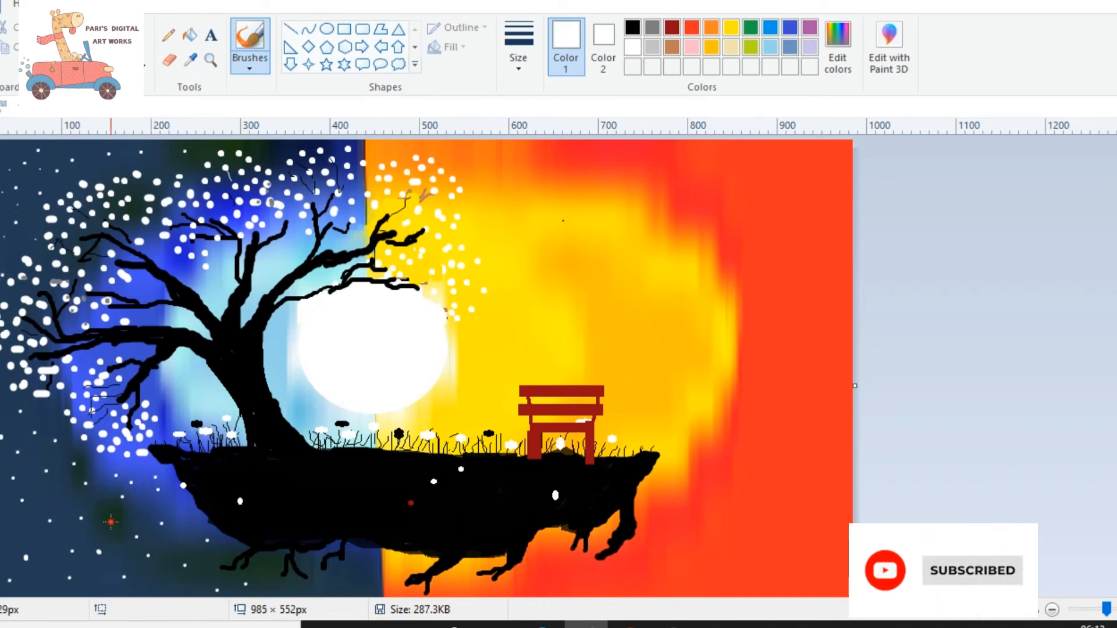
Paint over the stray specks on the landmass in black with the Marker brush
left_click(632, 27)
left_click(249, 65)
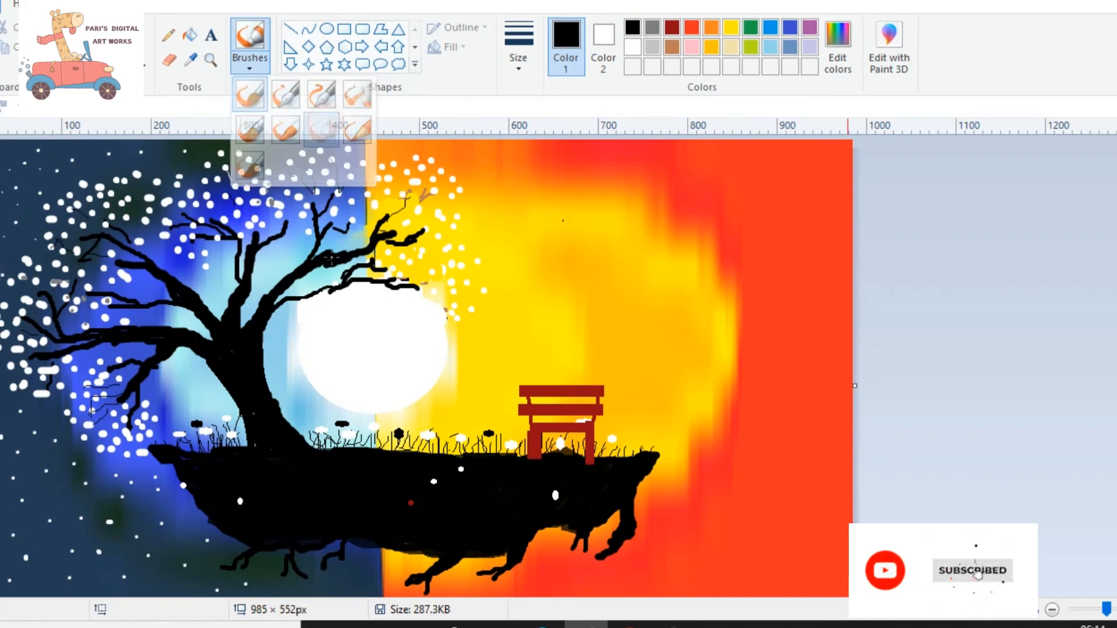
left_click(323, 129)
left_click_drag(236, 501, 244, 501)
left_click_drag(430, 482, 437, 481)
left_click_drag(464, 469, 453, 469)
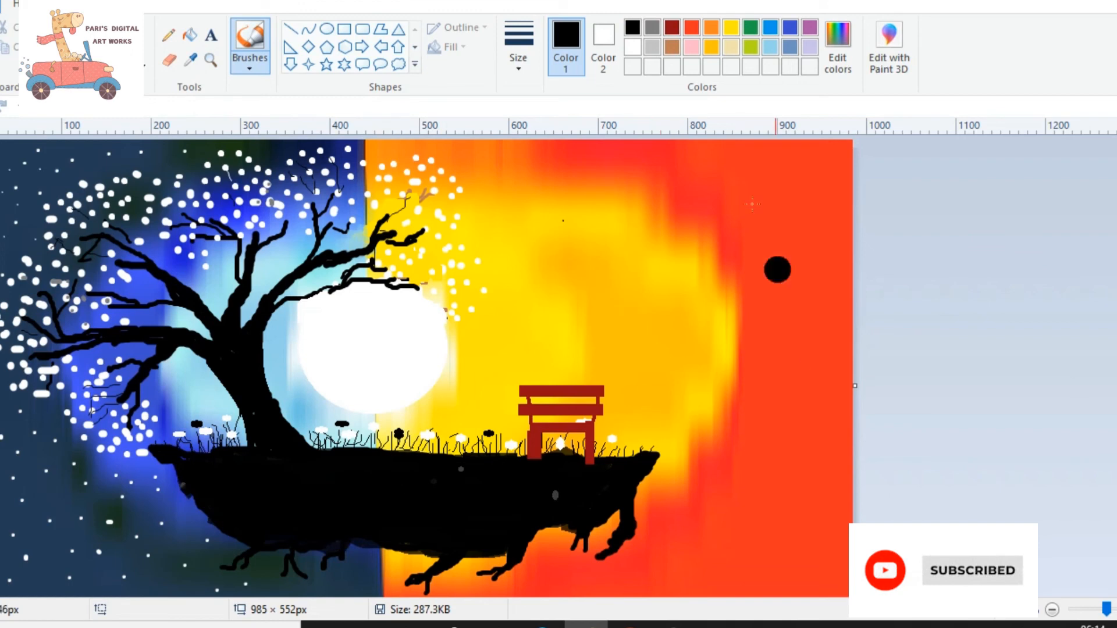
Add a custom beige color and highlight the bench's planks with the Natural pencil brush
left_click(838, 47)
left_click(391, 424)
left_click(250, 65)
left_click(357, 130)
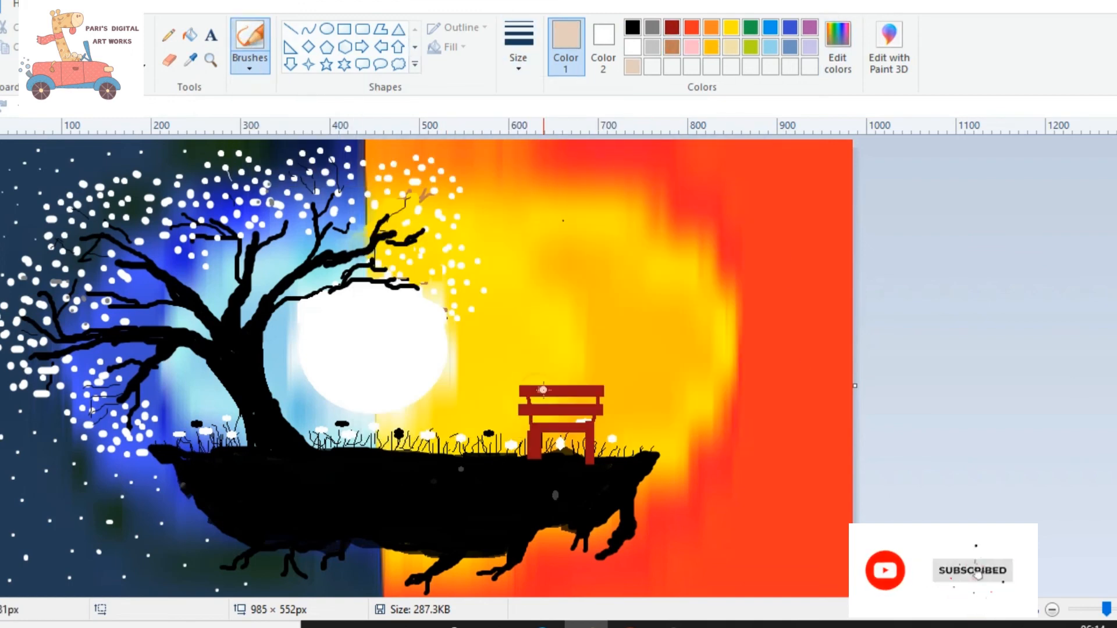
left_click_drag(538, 393, 576, 393)
mouse_move(537, 408)
left_mouse_down()
mouse_move(589, 407)
mouse_move(584, 430)
left_mouse_up()
Highlight the trunk's right edge in white with the thinnest Natural pencil size
left_click(632, 46)
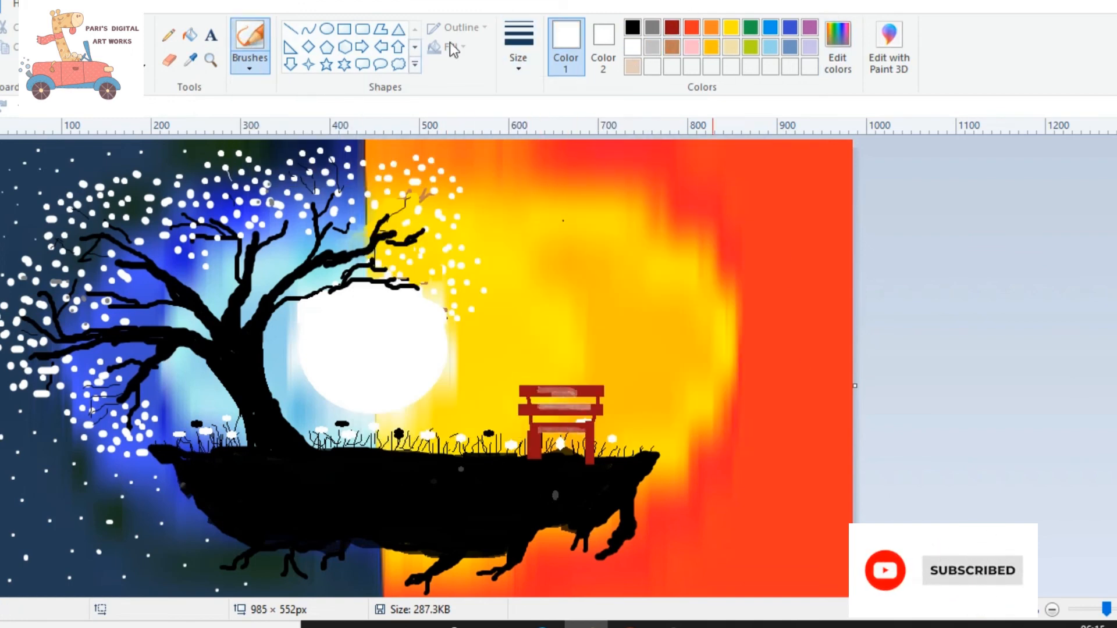
left_click(518, 52)
left_click(547, 100)
left_click_drag(310, 449, 261, 330)
left_click_drag(273, 385, 270, 310)
Add white highlights along the tree's upright middle branch and its two left branches
left_click_drag(240, 328, 257, 248)
mouse_move(214, 321)
left_mouse_down()
mouse_move(143, 261)
mouse_move(181, 276)
left_mouse_up()
left_click_drag(240, 323, 256, 247)
left_click_drag(216, 343, 113, 330)
Build up the white highlights on the trunk's right edge and along the upper right and left branches
mouse_move(294, 445)
left_mouse_down()
mouse_move(254, 319)
mouse_move(304, 445)
left_mouse_up()
mouse_move(269, 287)
left_mouse_down()
mouse_move(247, 349)
mouse_move(265, 409)
left_mouse_up()
left_click_drag(267, 318, 336, 264)
left_click_drag(217, 336, 126, 335)
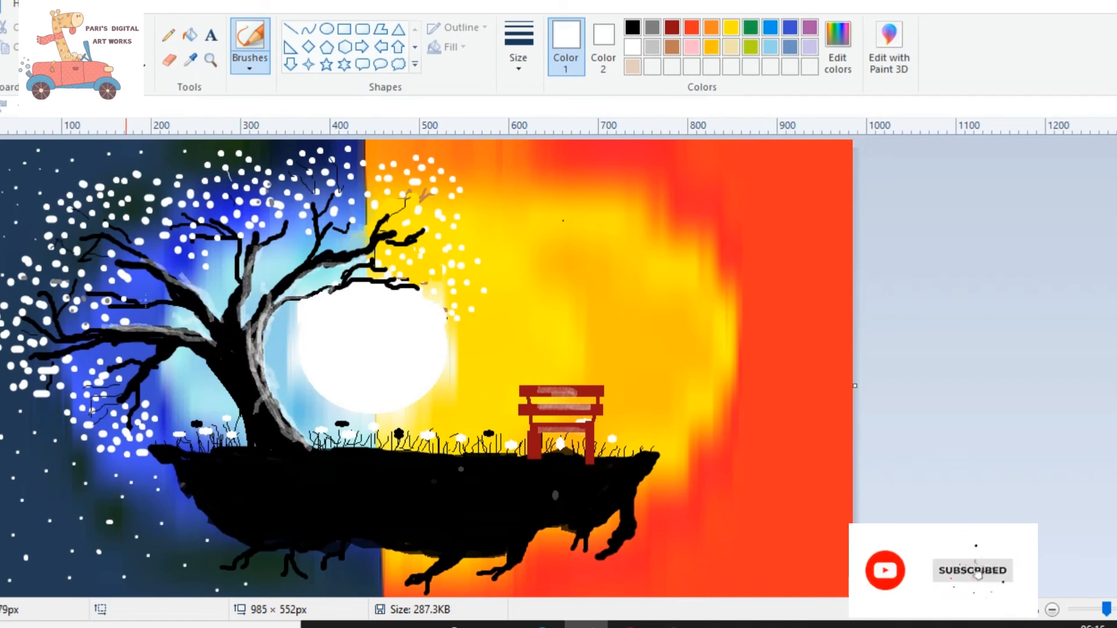
left_click_drag(259, 382, 302, 445)
left_click_drag(302, 445, 256, 326)
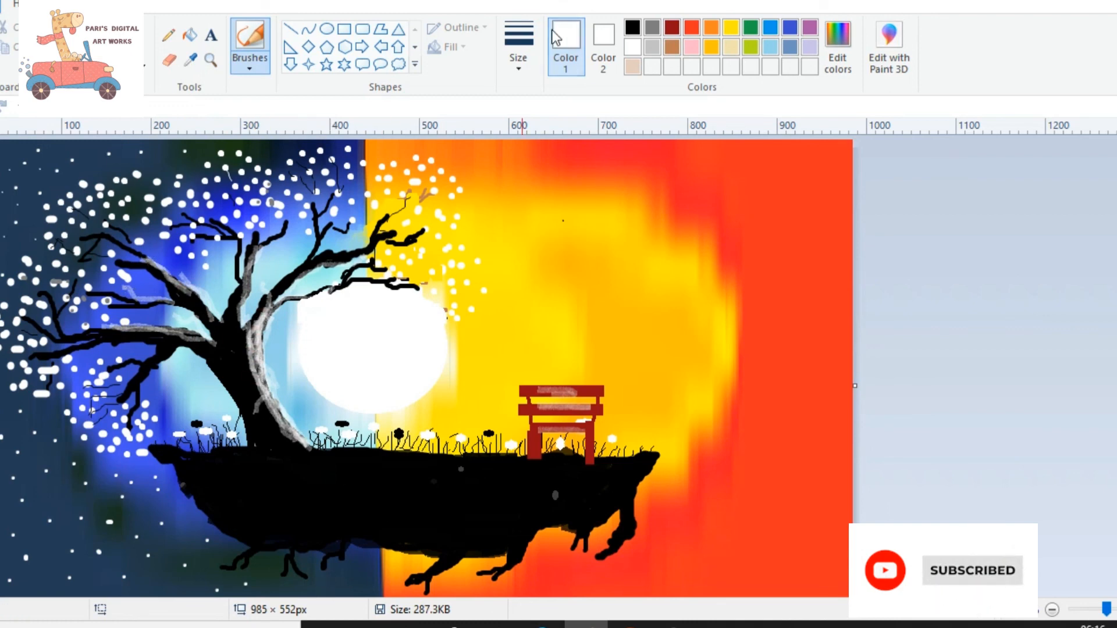
Switch the drawing color to black and brush along the inner edge of the trunk's white highlight to thin it
left_click(632, 27)
left_click(249, 65)
left_click(322, 132)
left_click(249, 65)
left_click(322, 132)
mouse_move(251, 339)
left_mouse_down()
mouse_move(262, 414)
mouse_move(235, 418)
mouse_move(286, 430)
left_mouse_up()
key("ctrl+z")
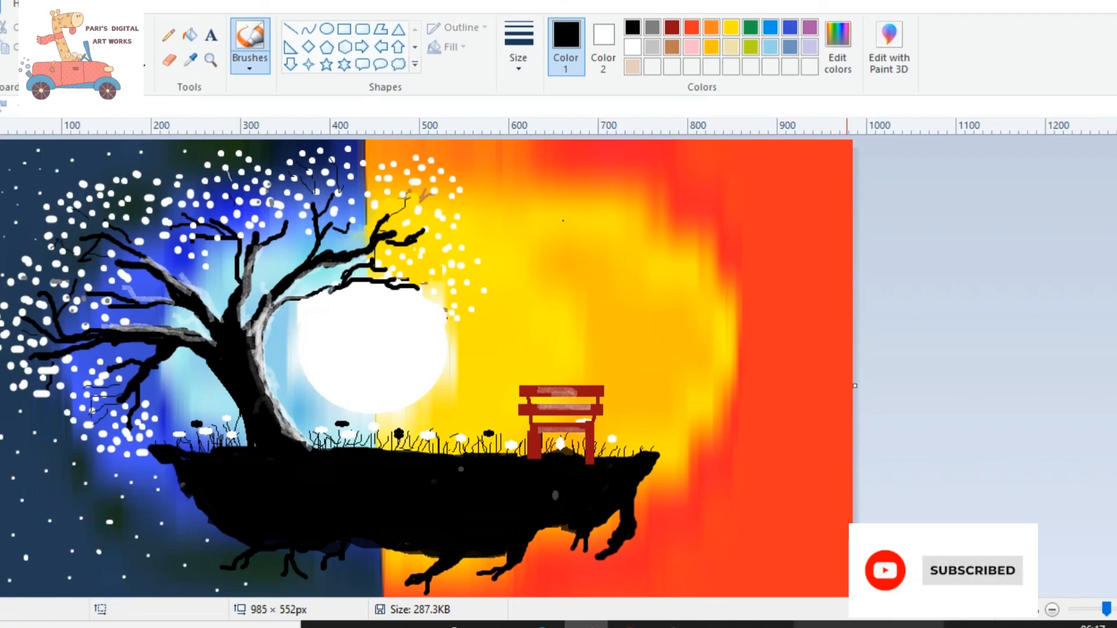